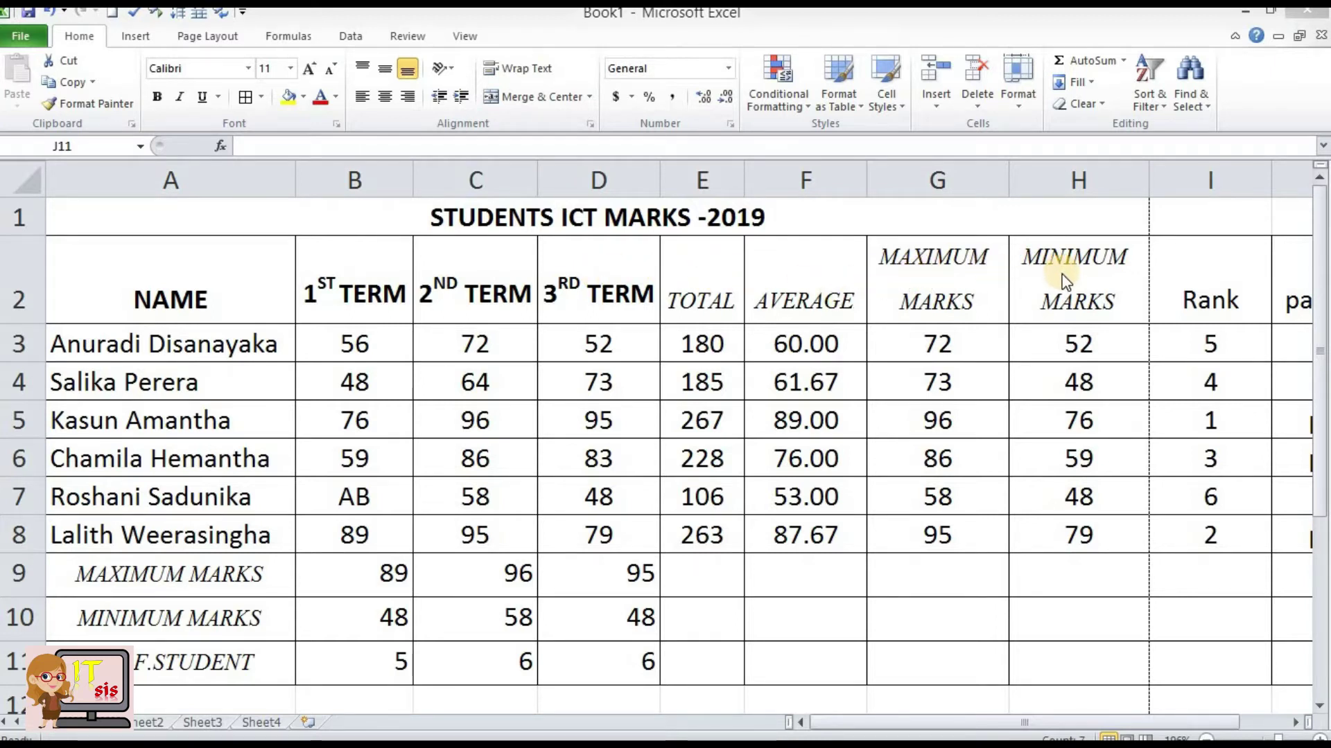
# Bring the pass/fail column into view, then open the print preview of the STUDENTS ICT MARKS-2019 table.
pyautogui.click(1296, 723)
pyautogui.click(1295, 723)
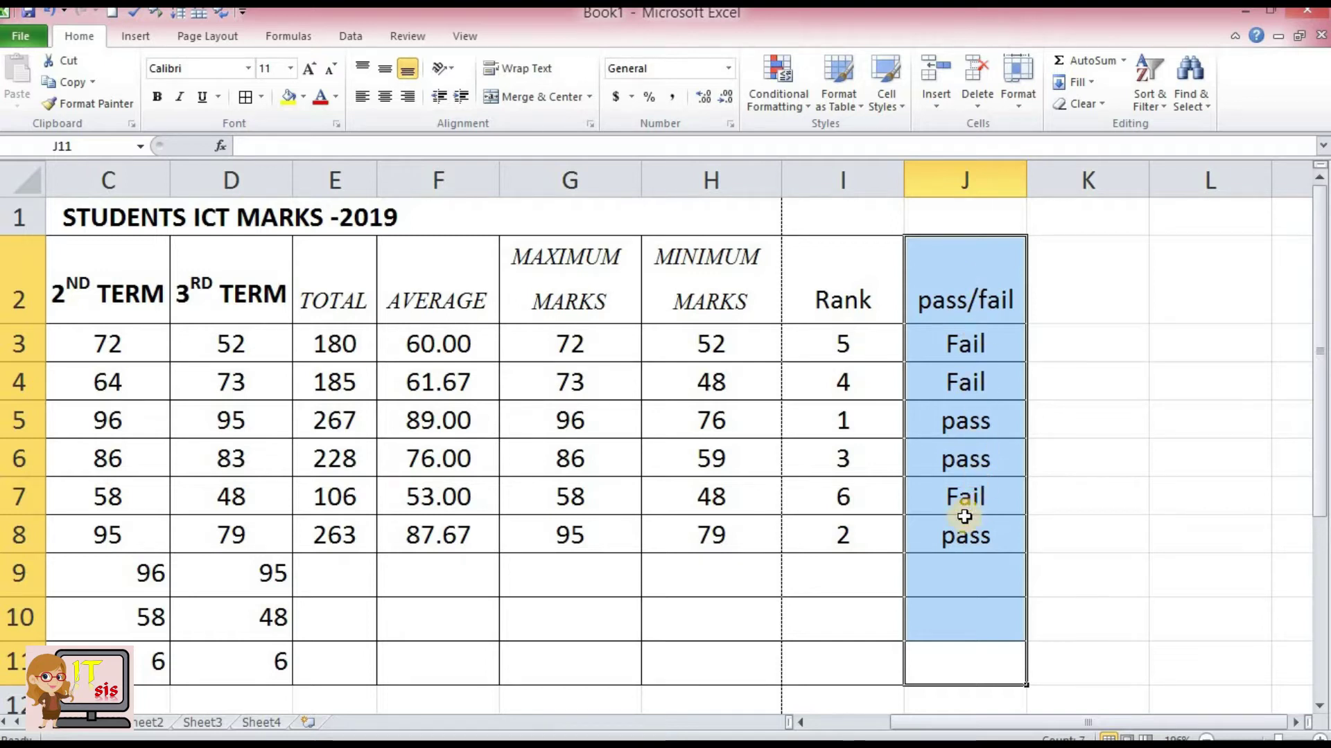
pyautogui.moveTo(925, 723); pyautogui.dragTo(825, 723)
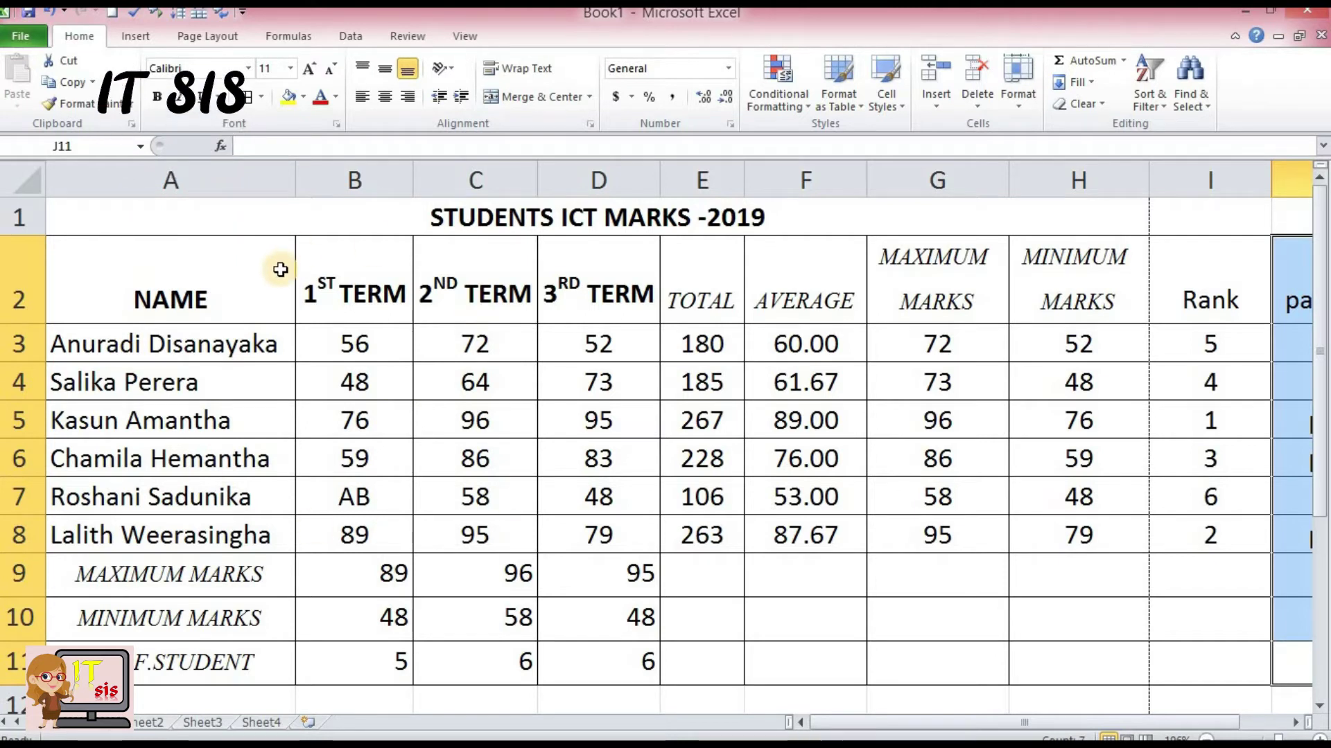
pyautogui.click(33, 39)
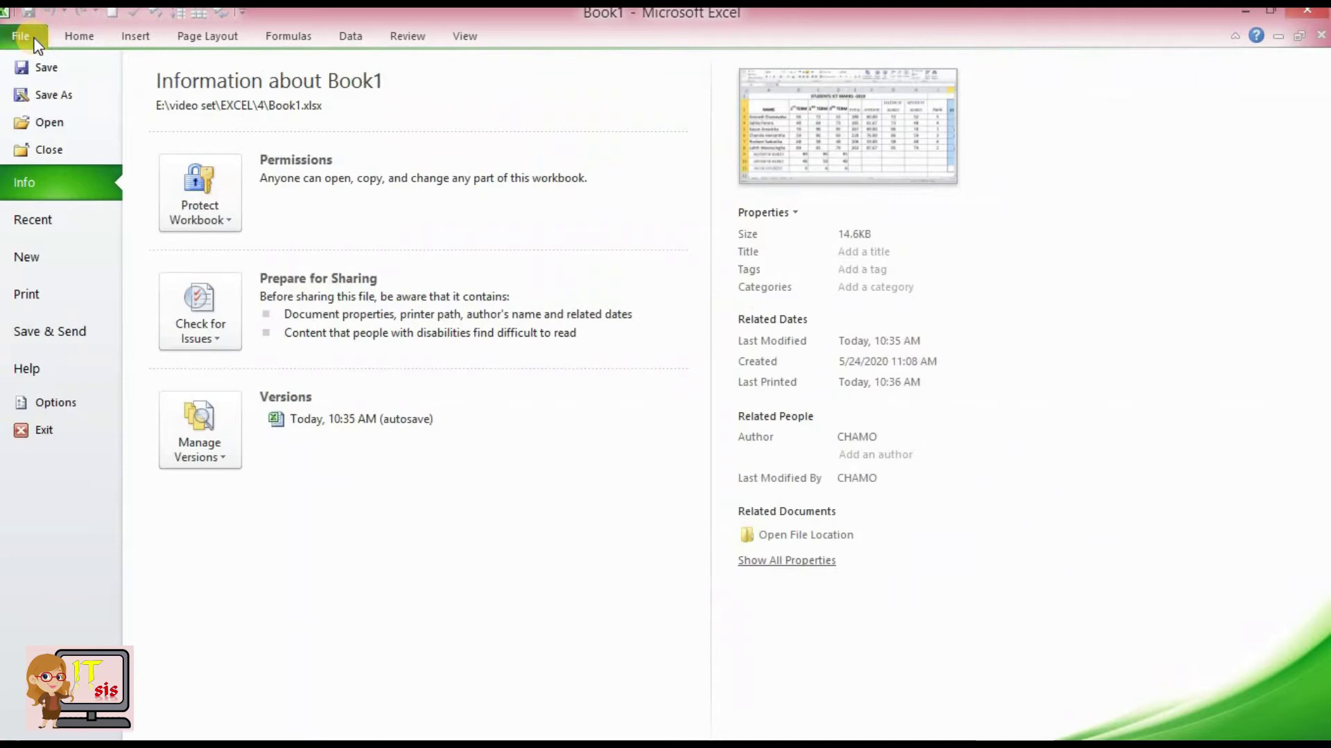
pyautogui.click(40, 296)
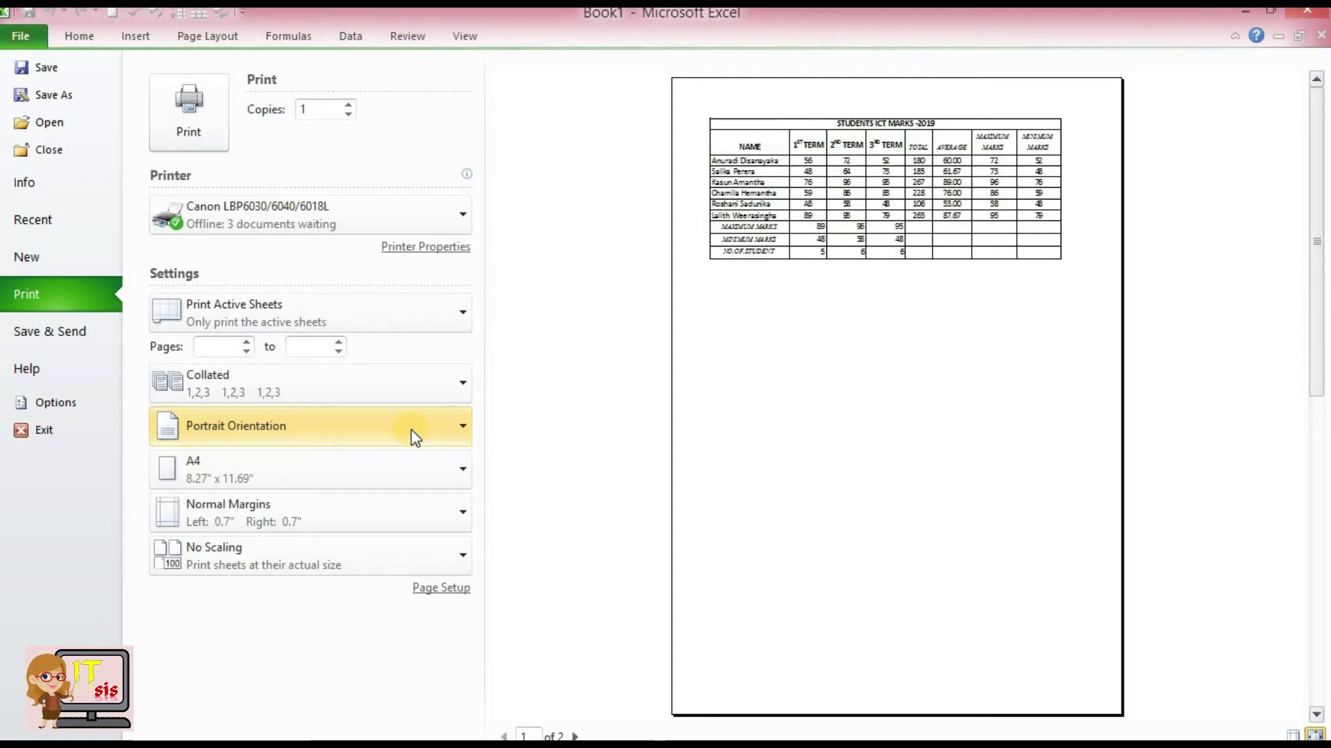
pyautogui.click(410, 429)
pyautogui.click(366, 513)
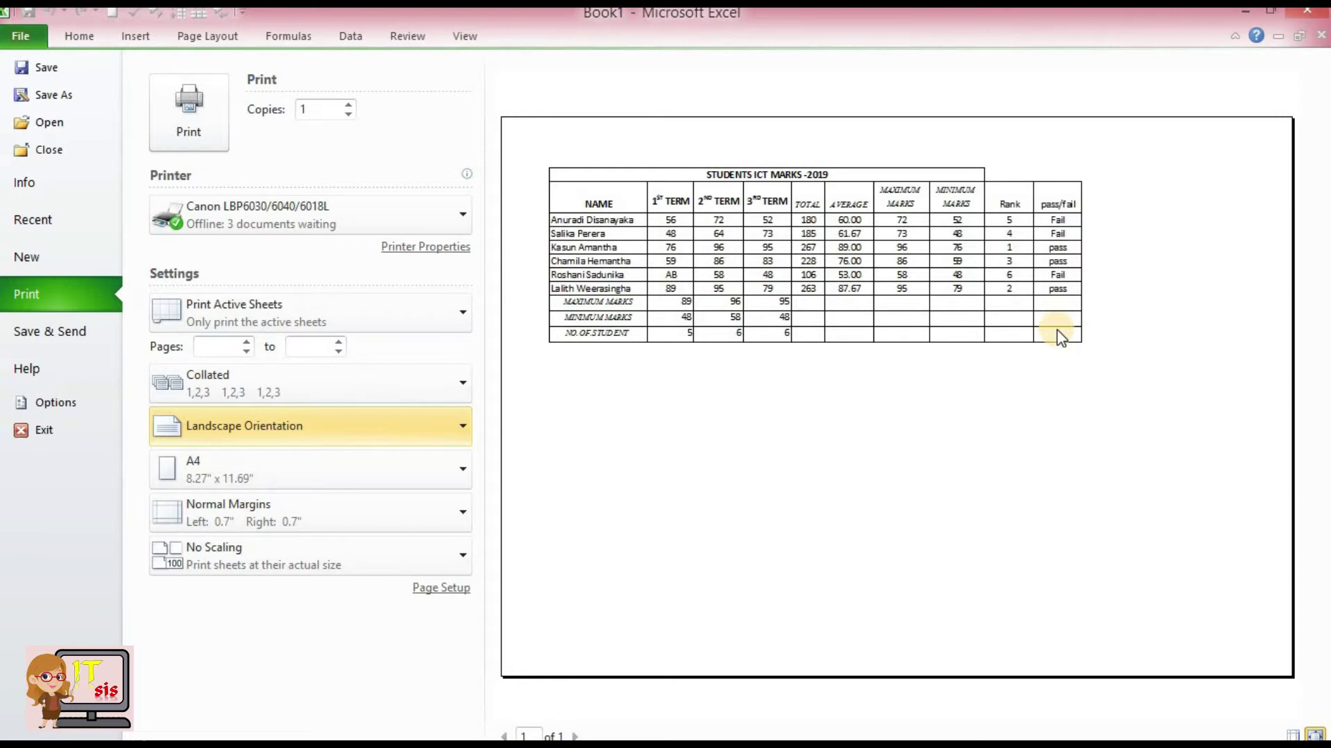
pyautogui.click(298, 433)
pyautogui.click(286, 470)
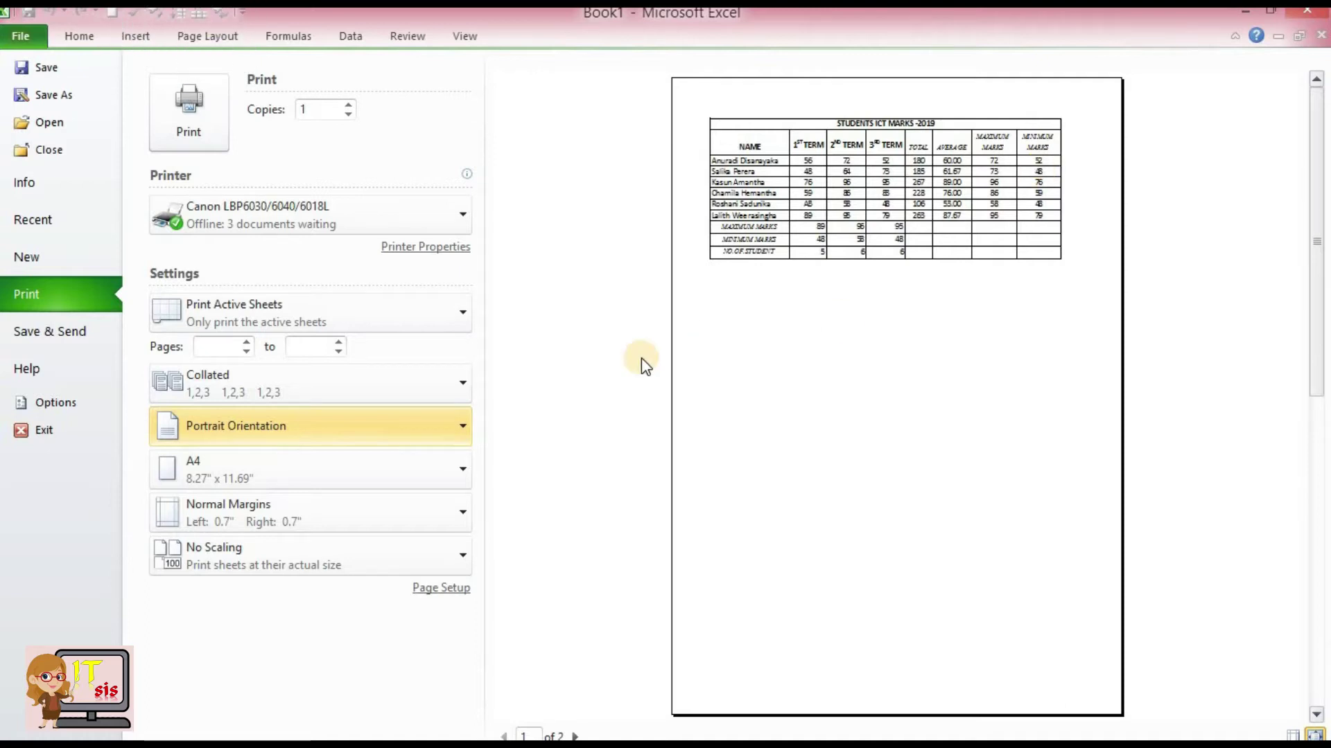
# Preview the marks table in landscape orientation, then go back to the worksheet.
pyautogui.click(386, 415)
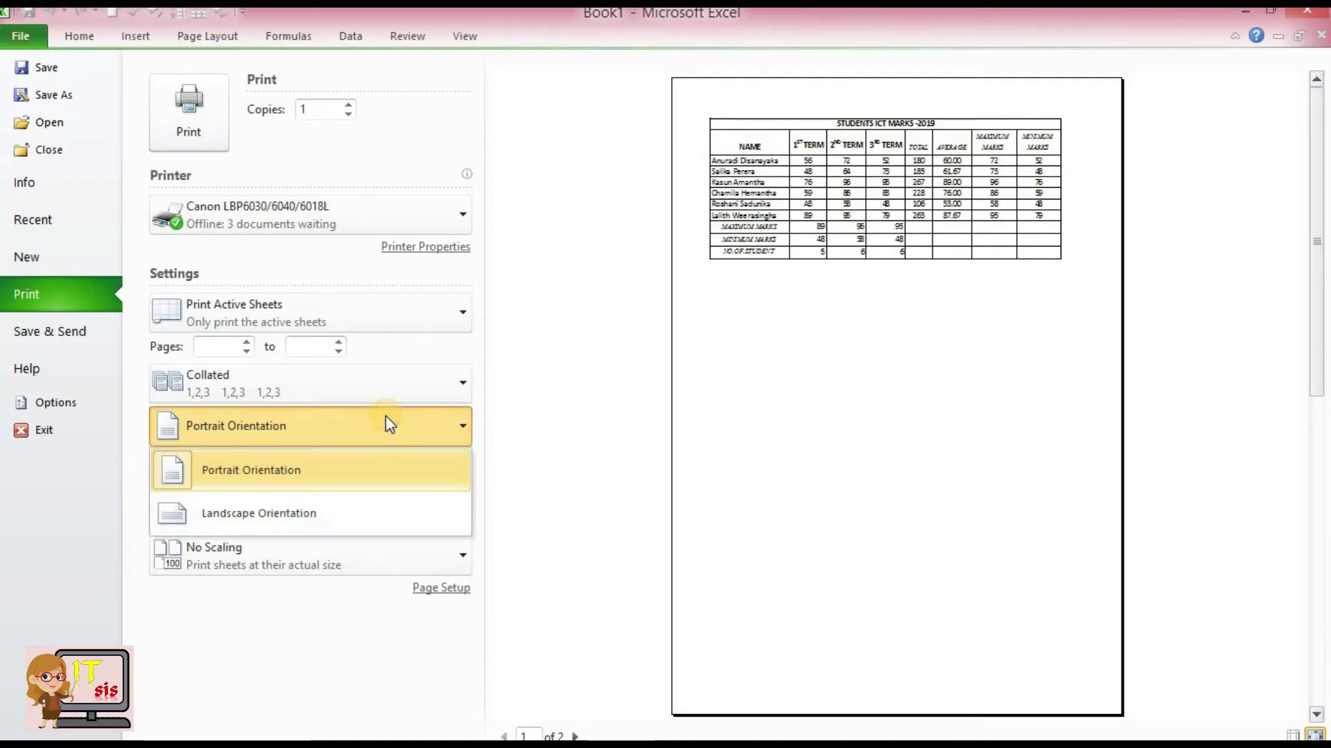
pyautogui.click(385, 511)
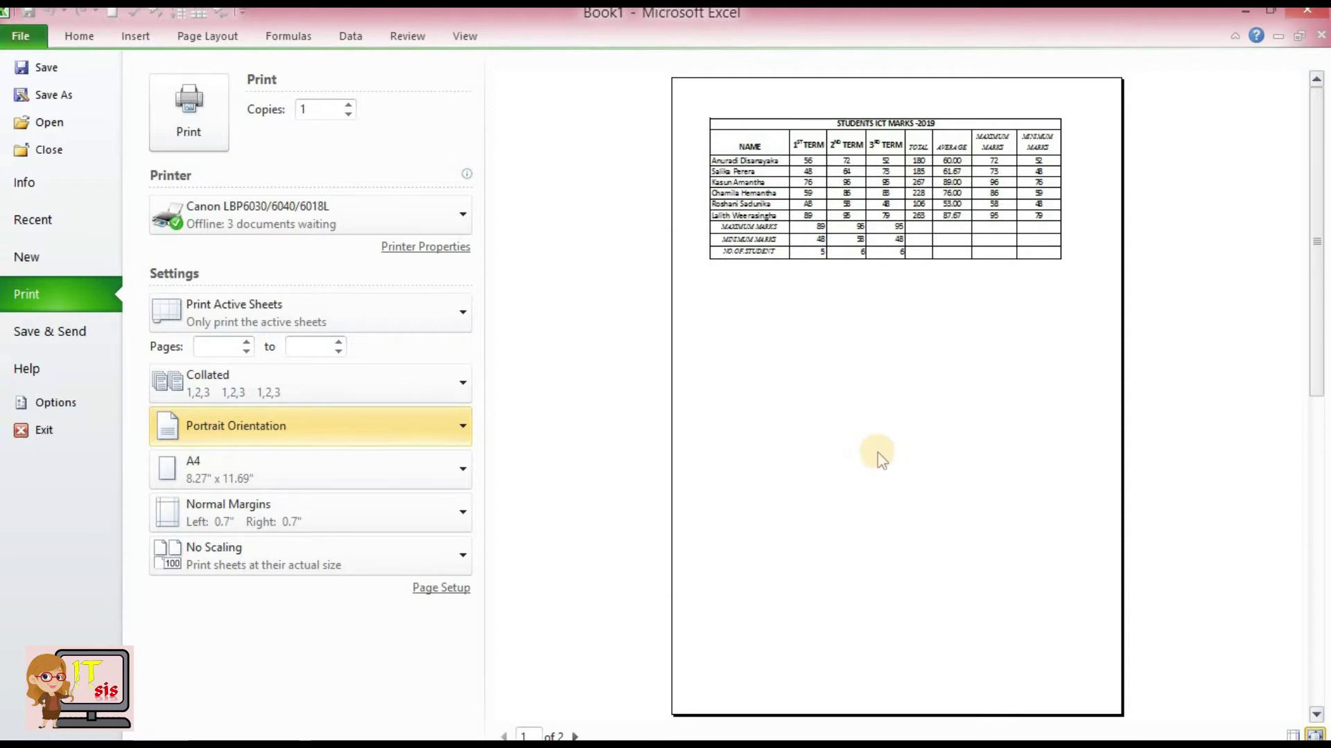
pyautogui.click(78, 36)
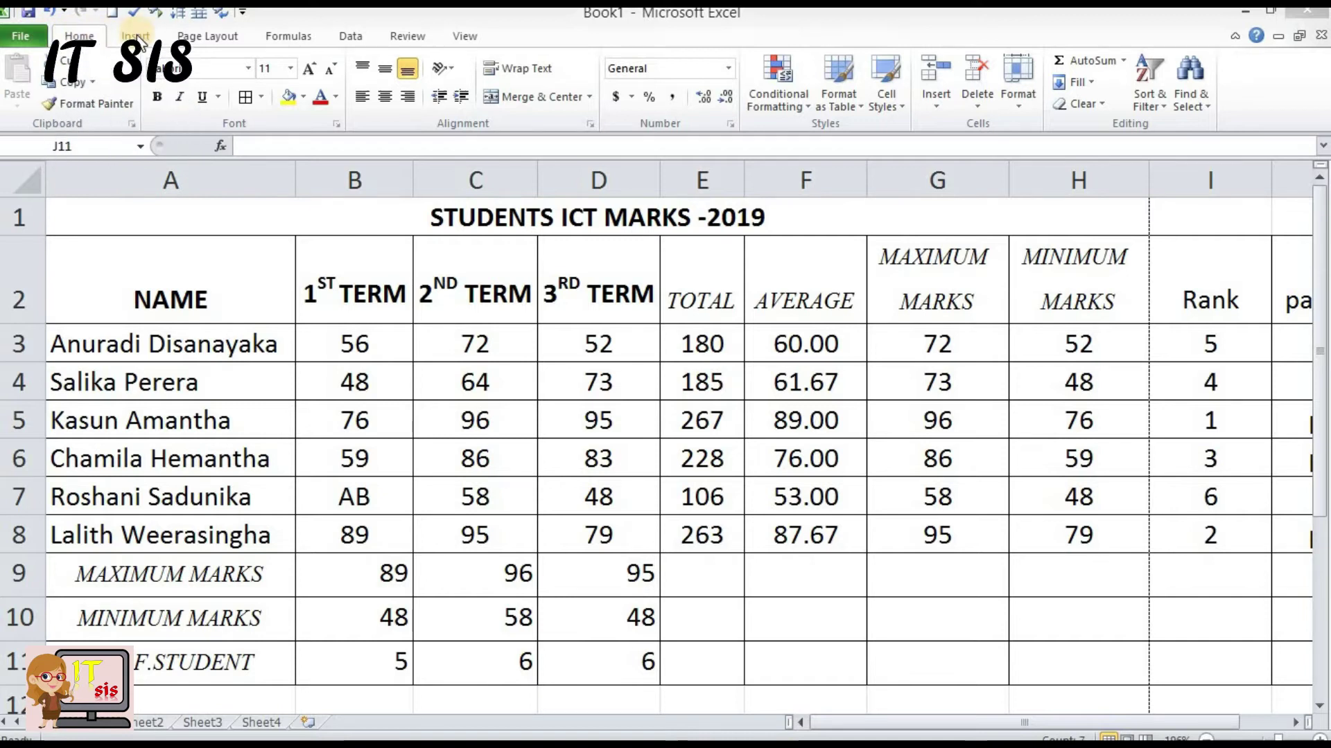
# On the Page Layout tab, select the whole marks table from A1 through J11.
pyautogui.click(208, 39)
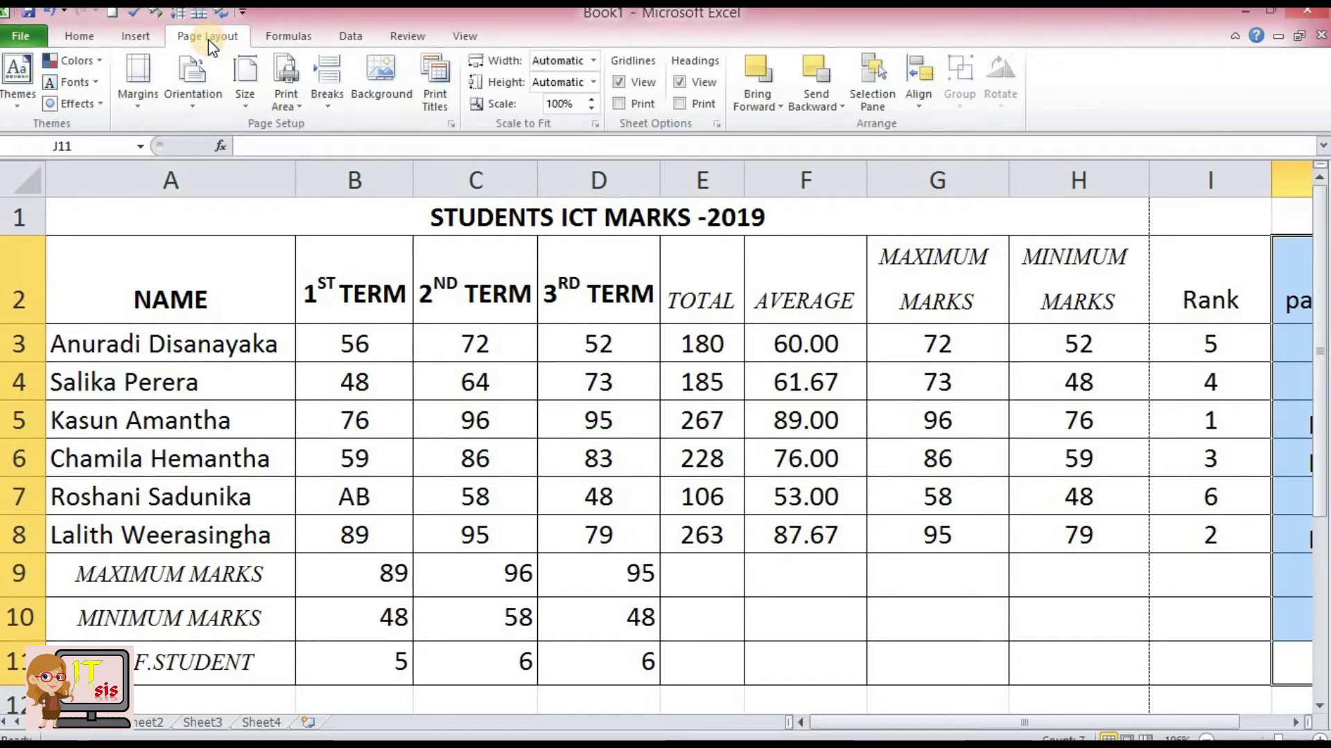
pyautogui.click(70, 212)
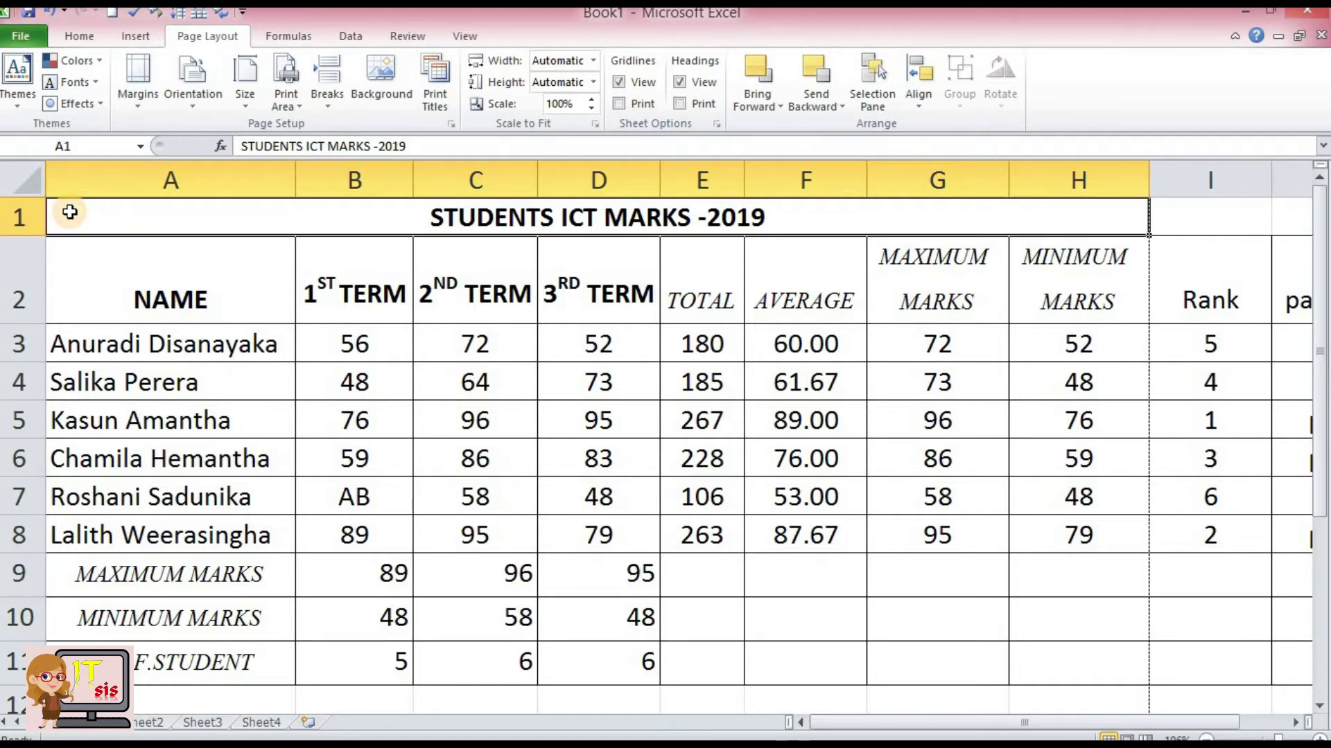
pyautogui.moveTo(69, 212)
pyautogui.mouseDown()
pyautogui.moveTo(823, 637)
pyautogui.moveTo(1251, 677)
pyautogui.mouseUp()
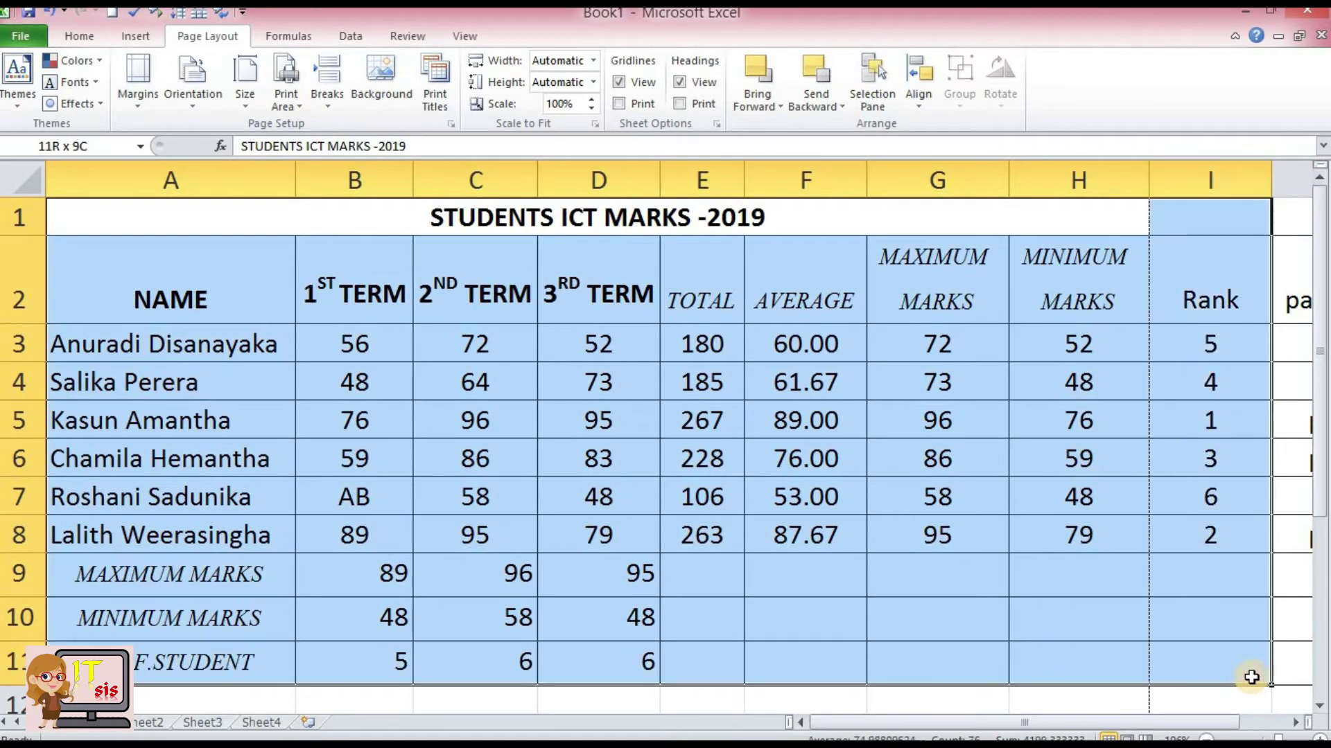
pyautogui.moveTo(1250, 677); pyautogui.dragTo(1277, 676)
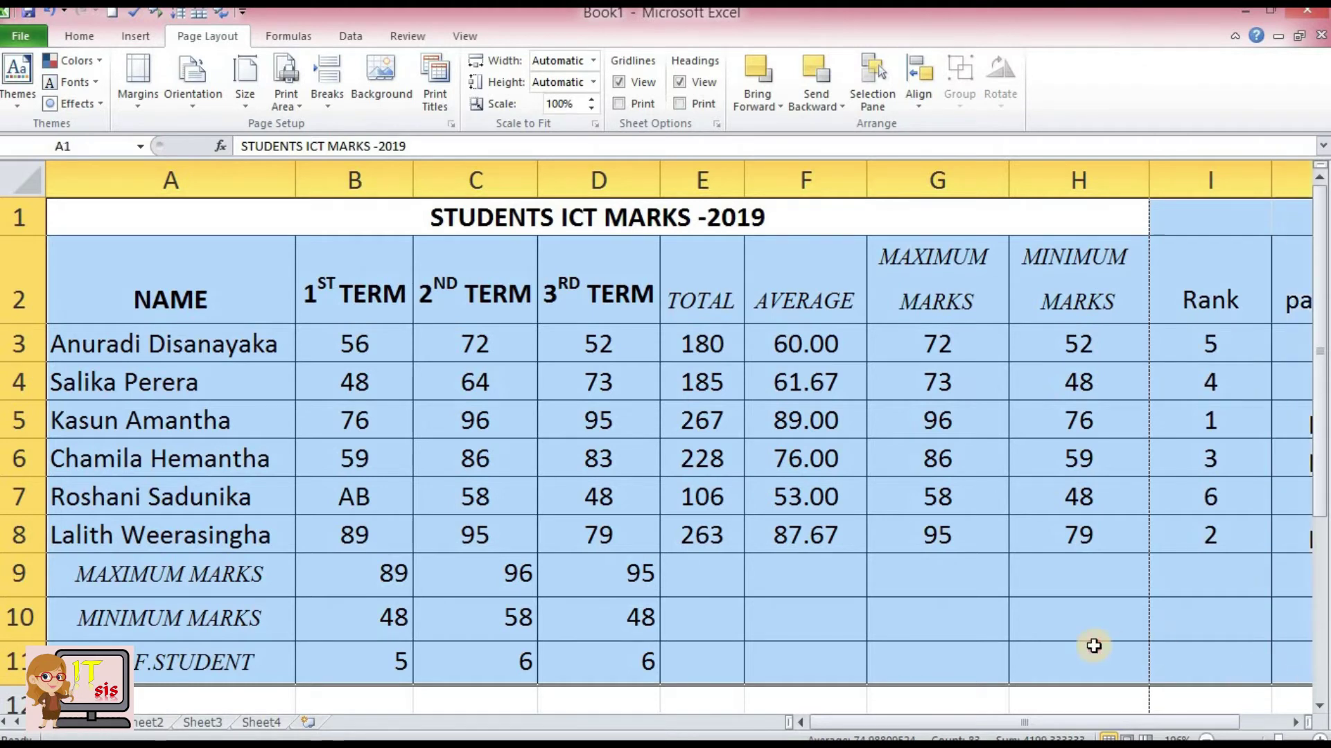
pyautogui.click(1094, 646)
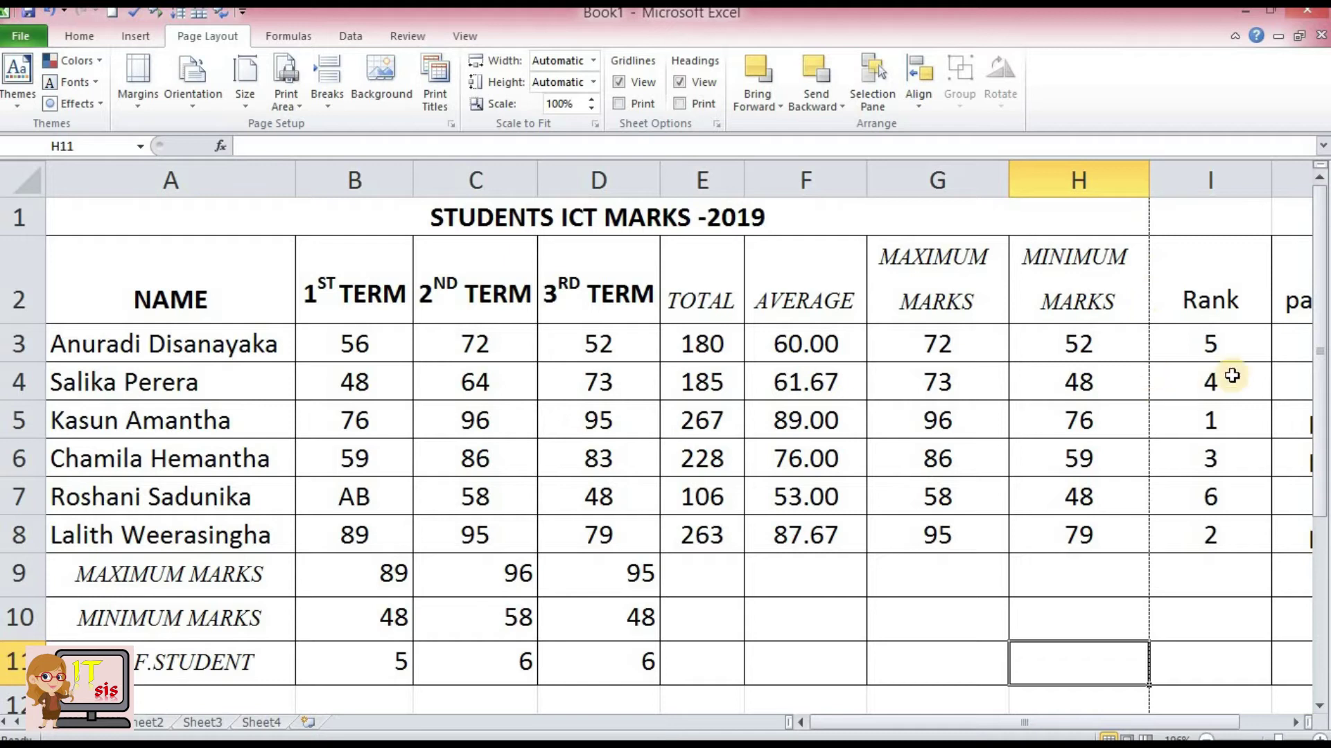
pyautogui.moveTo(1320, 354); pyautogui.dragTo(1319, 574)
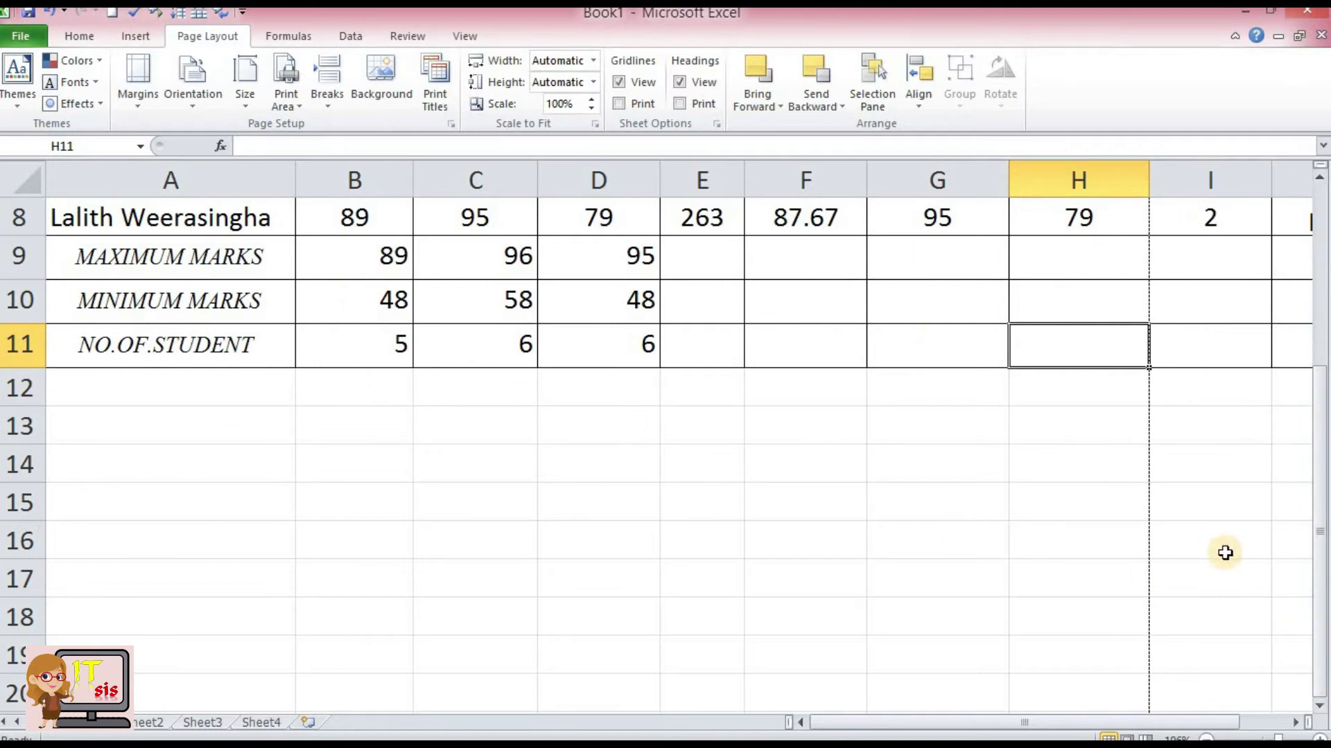
pyautogui.moveTo(1318, 561); pyautogui.dragTo(1318, 357)
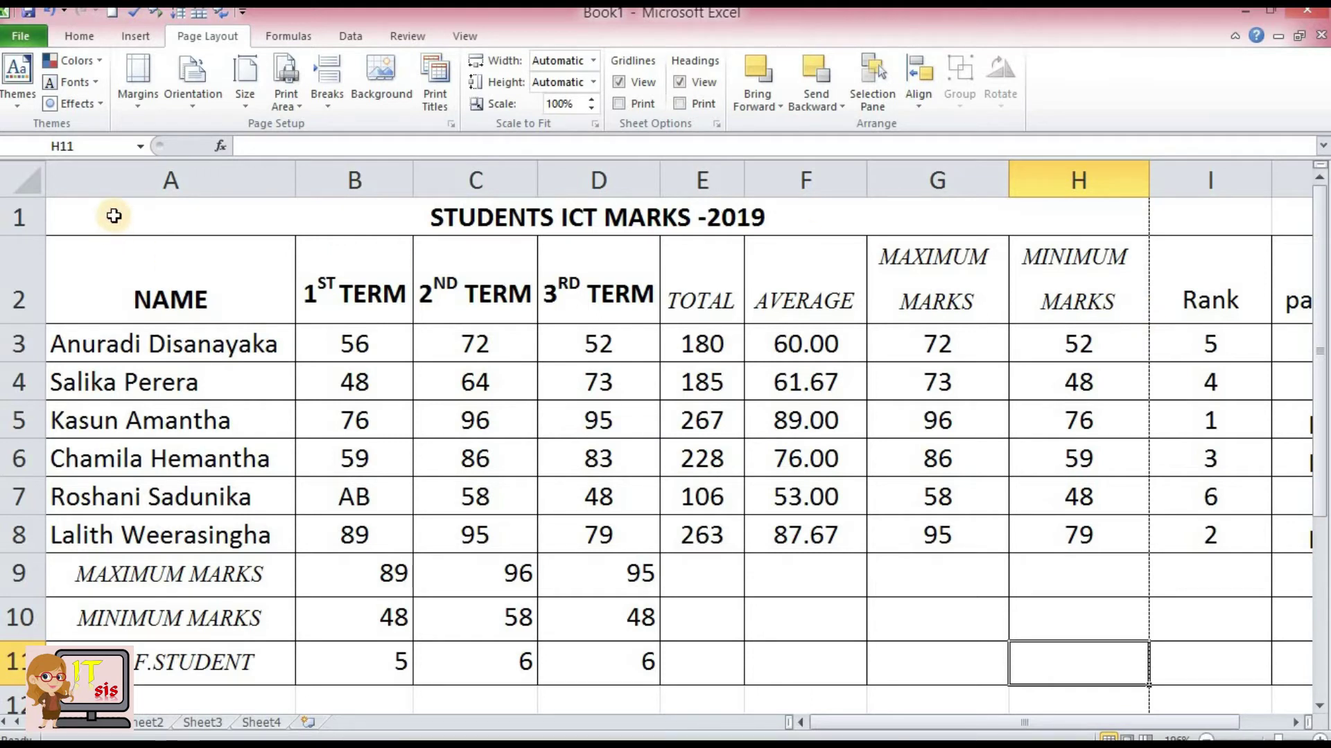
pyautogui.moveTo(113, 214)
pyautogui.mouseDown()
pyautogui.moveTo(788, 604)
pyautogui.moveTo(1086, 650)
pyautogui.moveTo(1310, 658)
pyautogui.moveTo(1111, 651)
pyautogui.mouseUp()
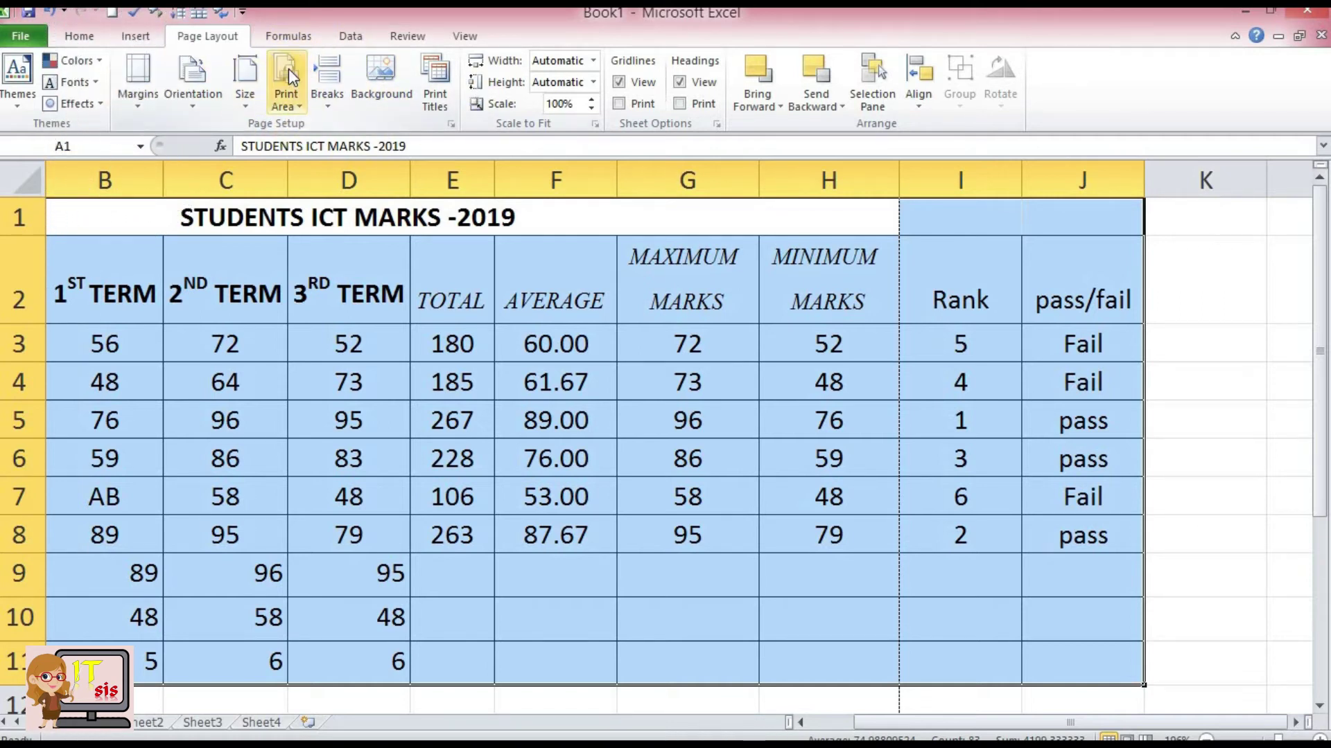
# Set the selected table A1:J11 as the print area.
pyautogui.click(303, 116)
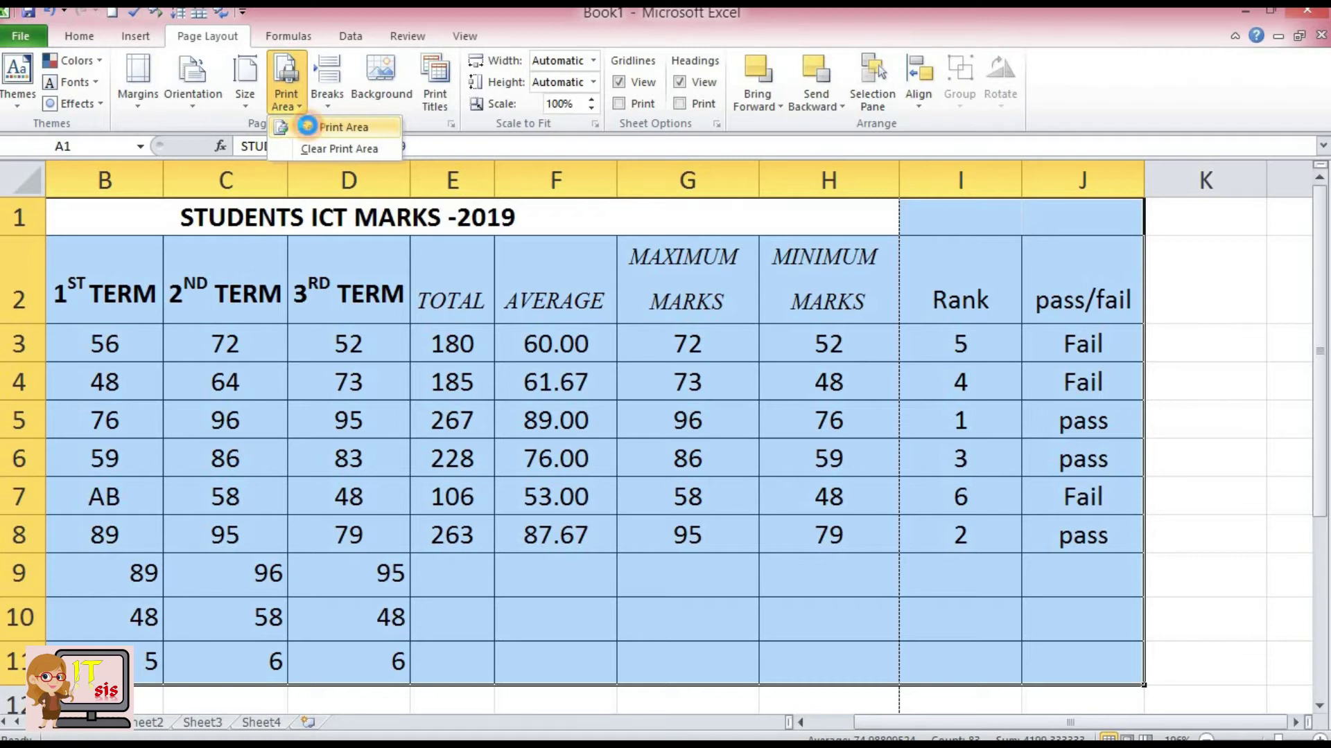
pyautogui.click(310, 129)
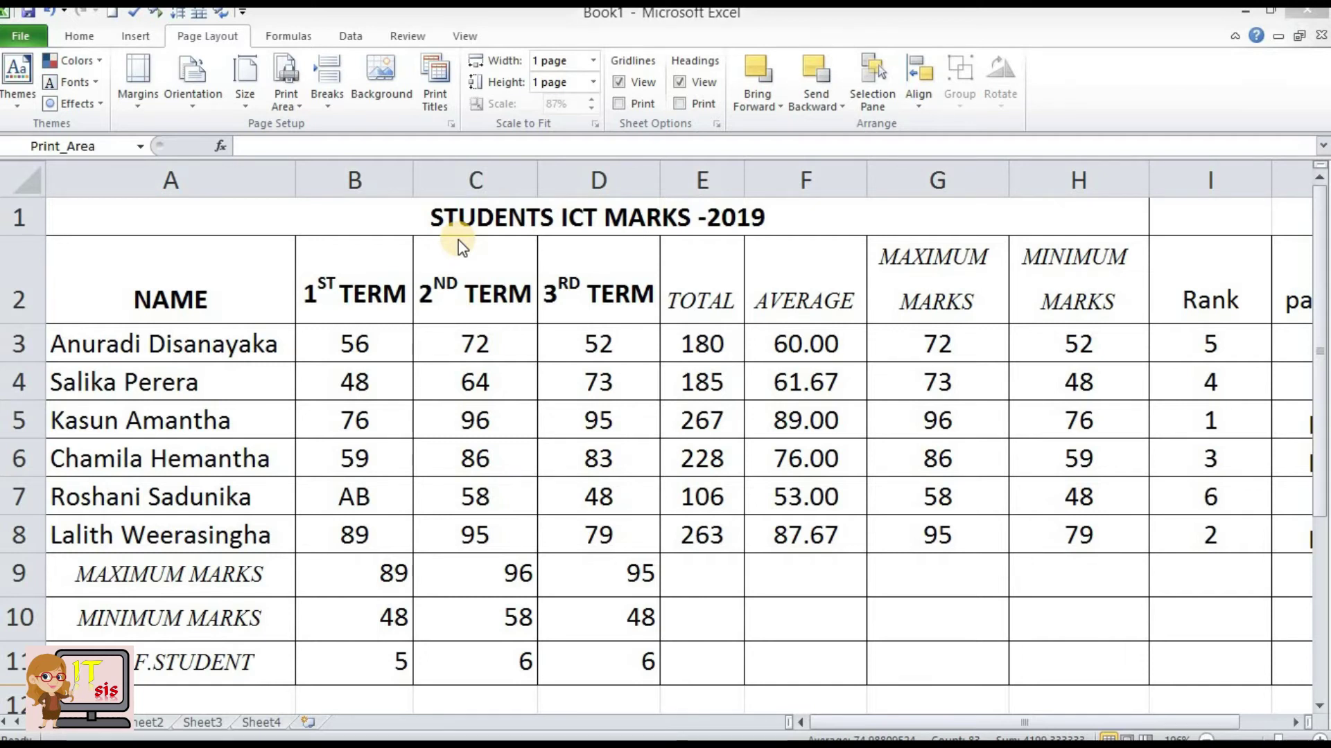
# Scale the print area to fit 1 page wide by 1 tall in Page Setup and preview it.
pyautogui.hotkey('ctrl', 'a')
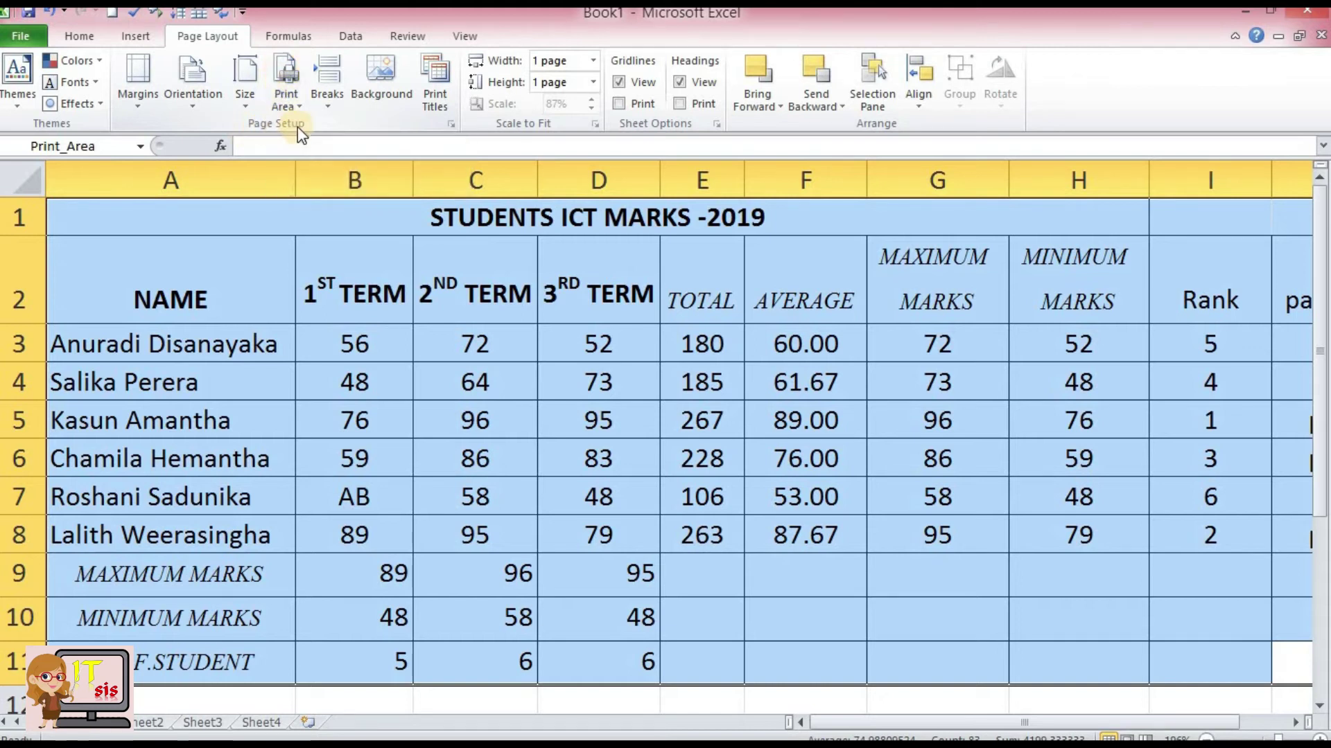
pyautogui.click(452, 125)
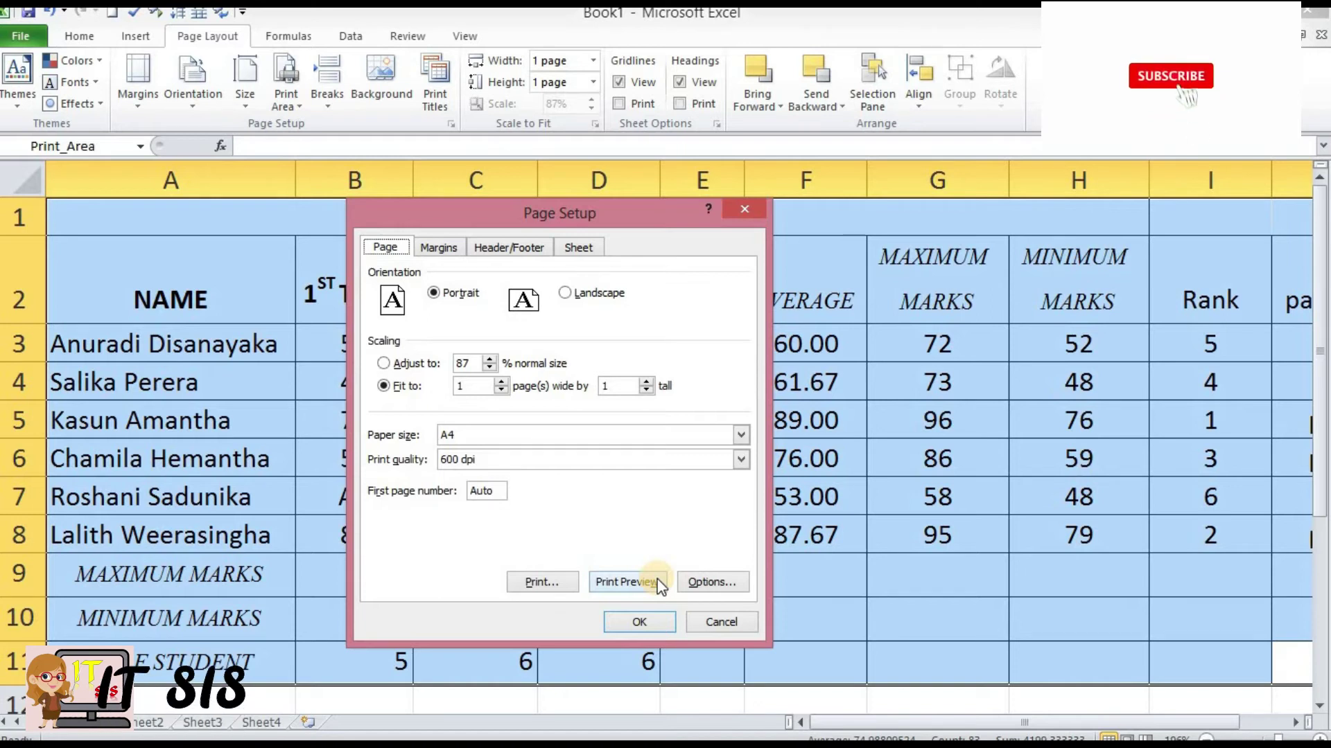
pyautogui.click(383, 363)
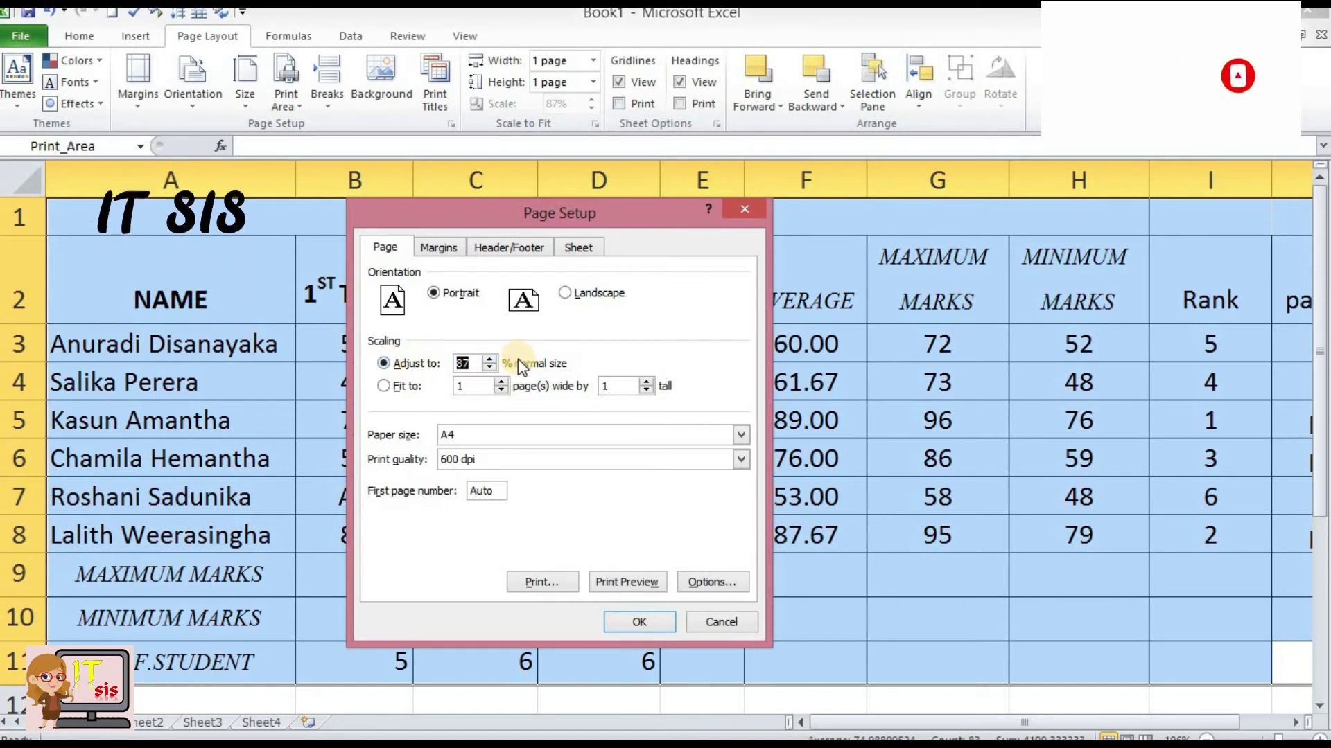
pyautogui.click(382, 385)
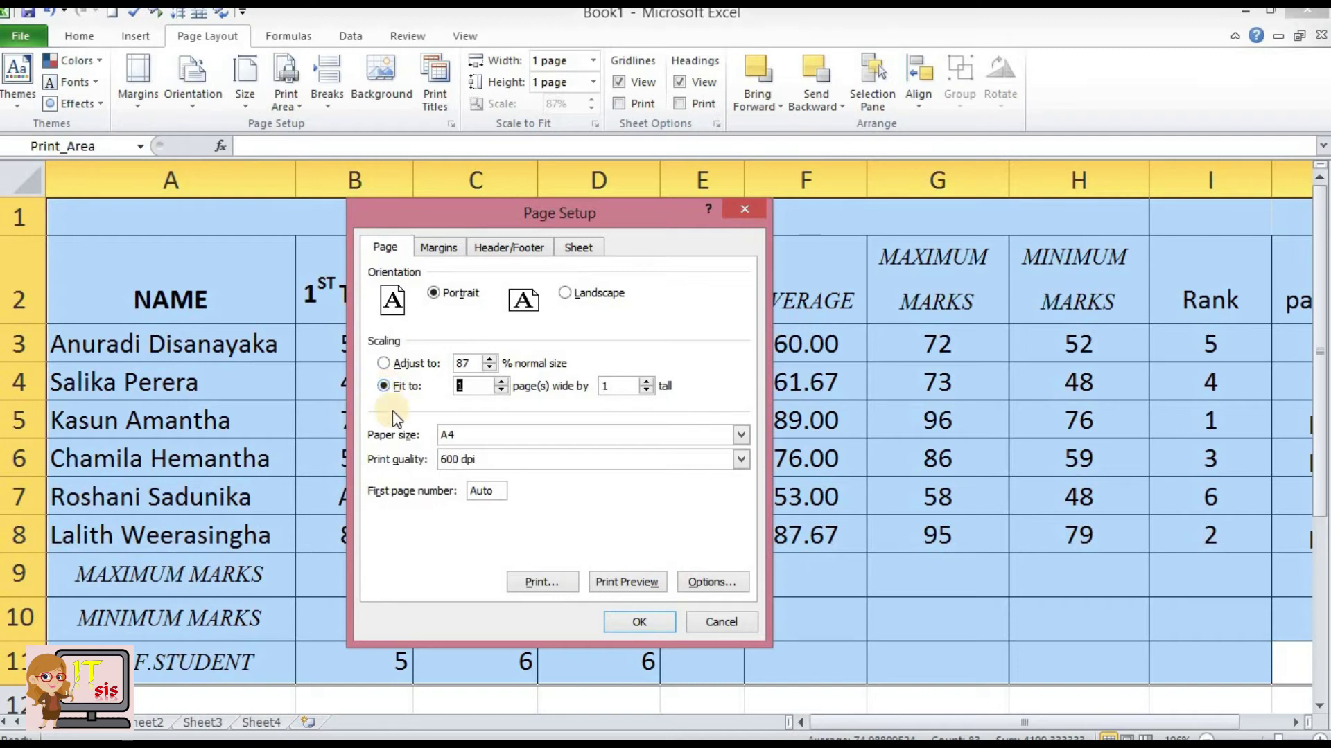
pyautogui.click(627, 583)
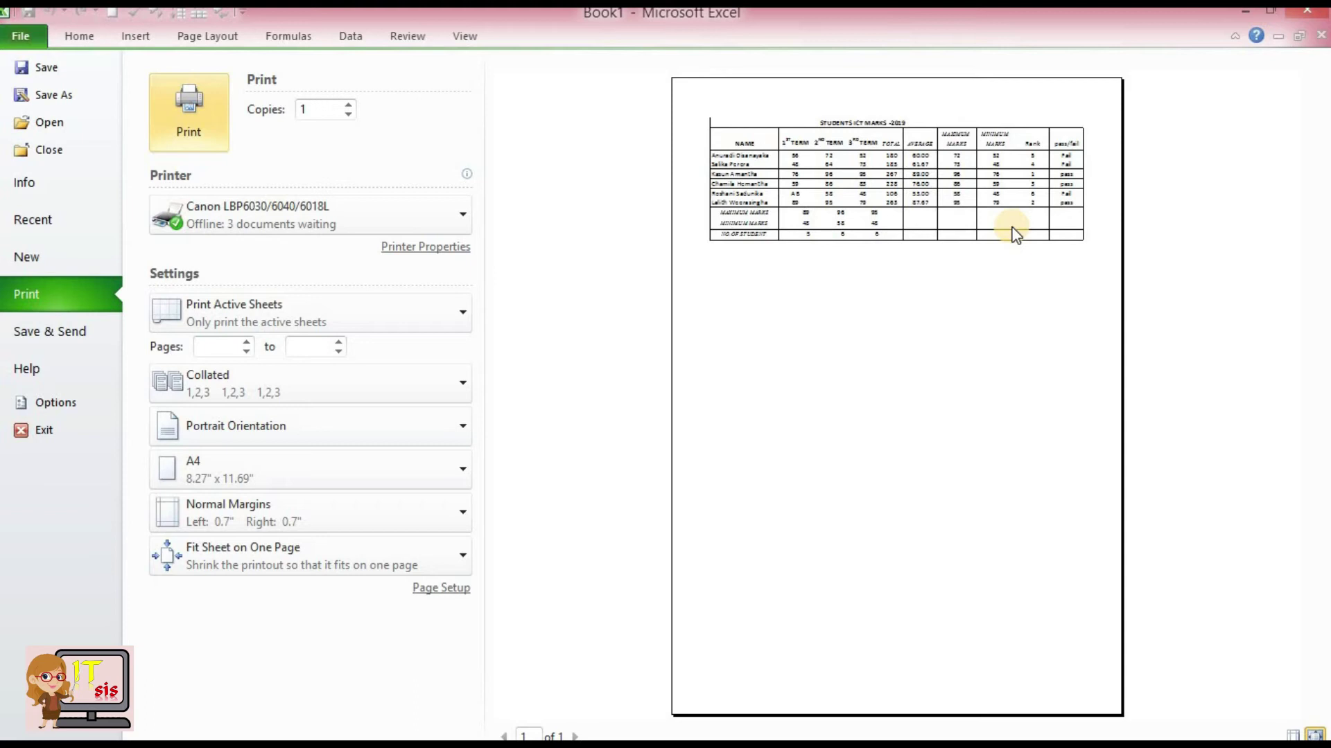
pyautogui.click(88, 33)
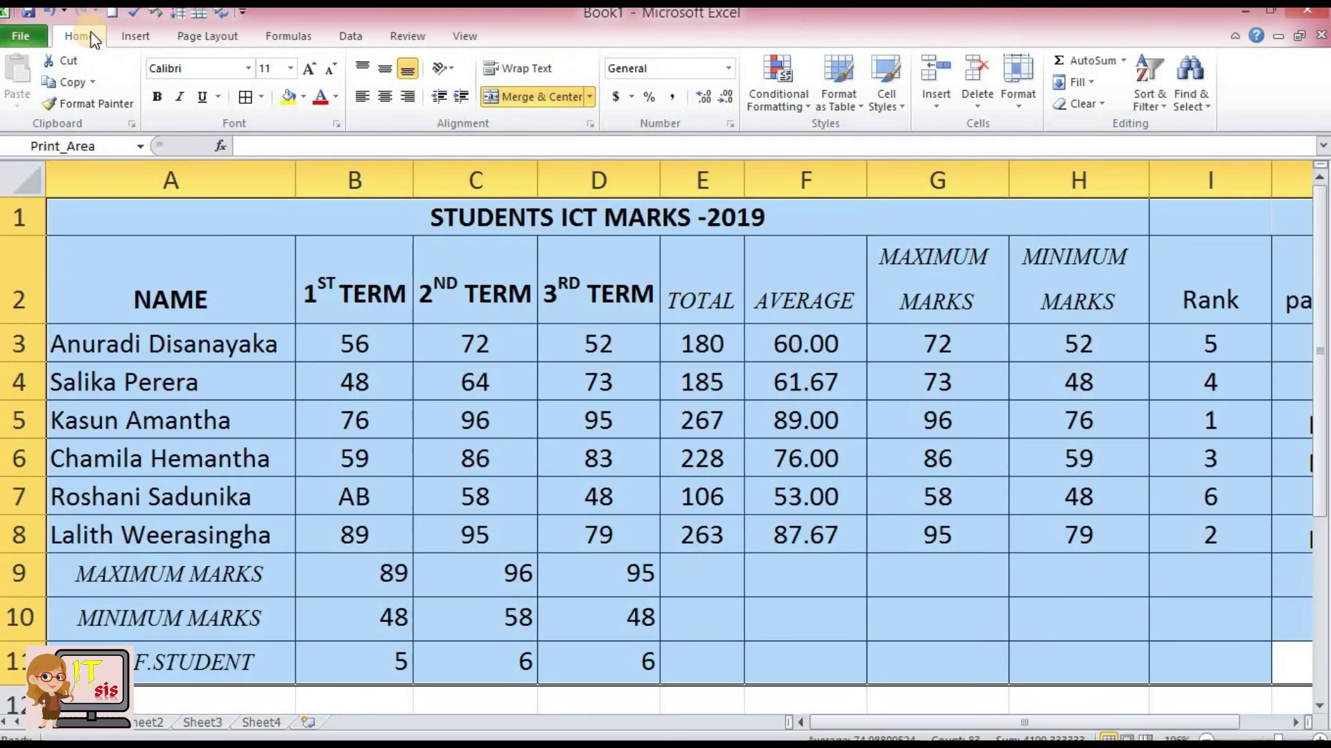
pyautogui.click(31, 32)
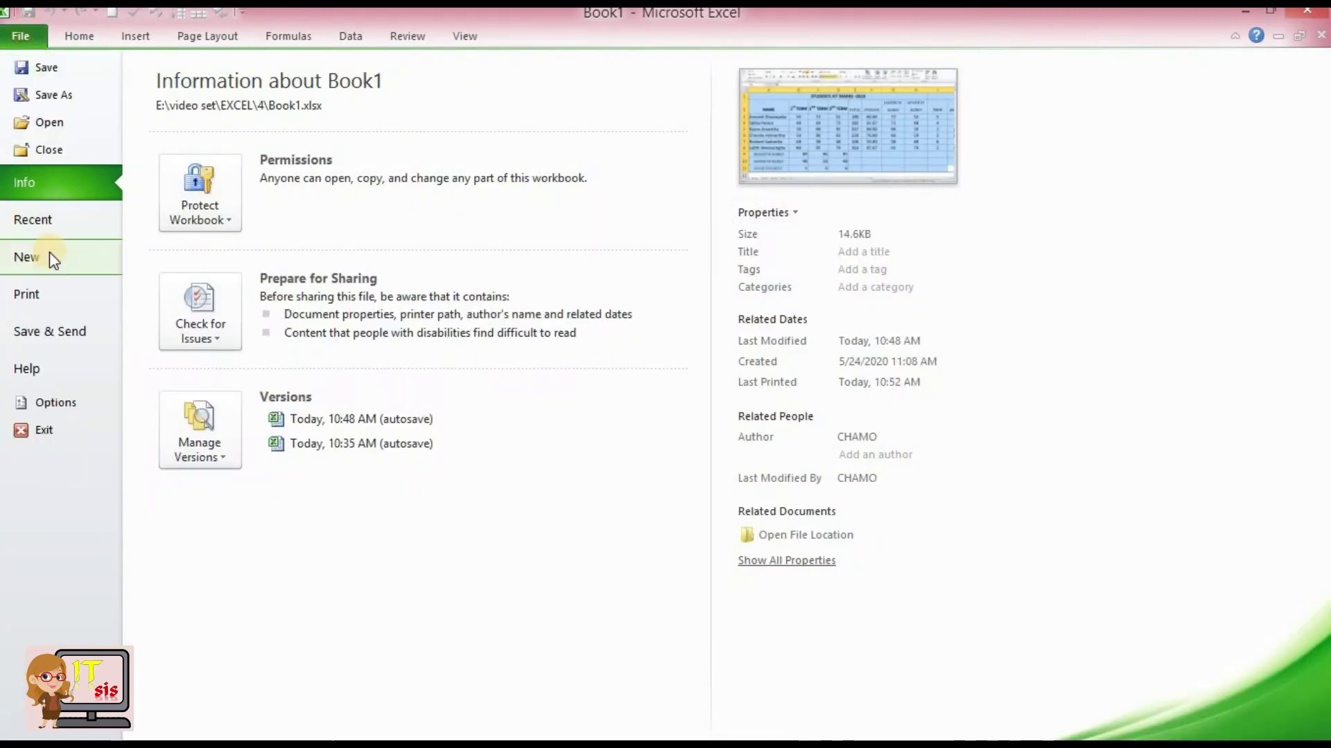
pyautogui.click(49, 294)
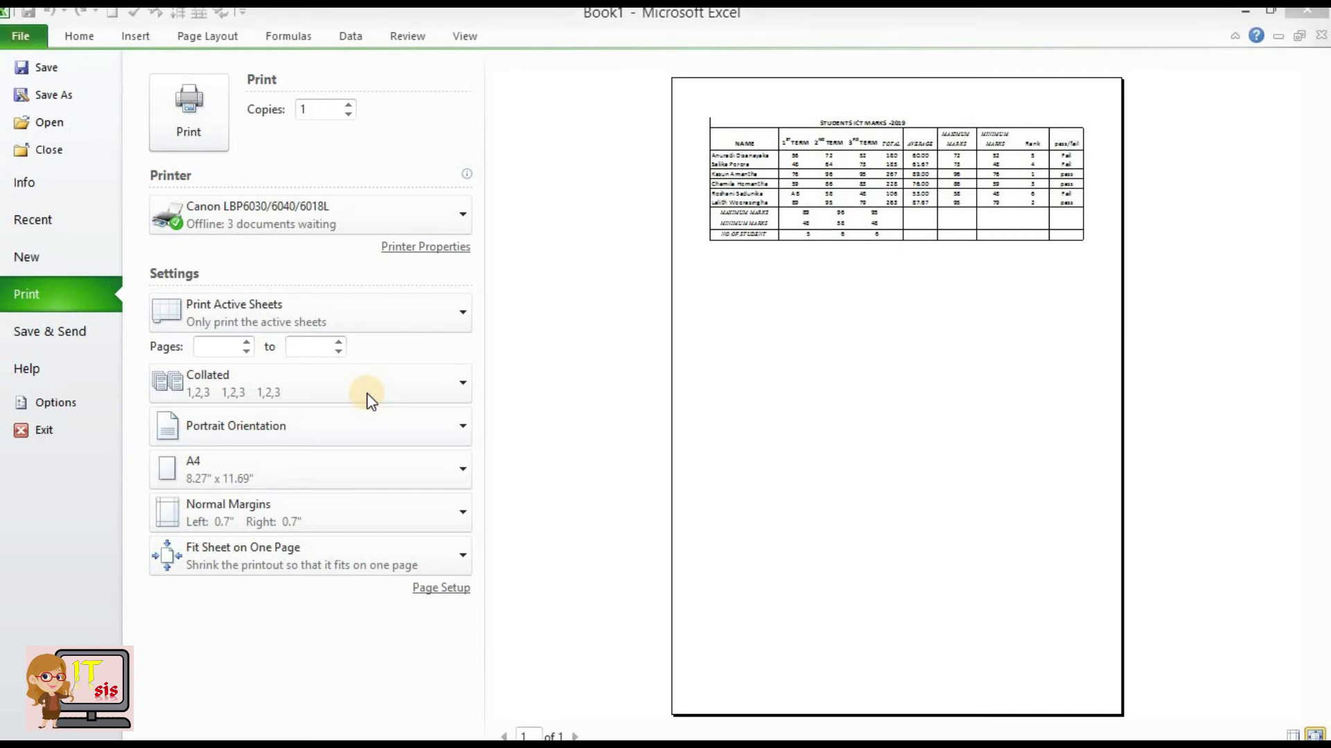
# Check the 1-by-1 page scaling in Page Setup, then select the entire marks table with Ctrl+A.
pyautogui.click(441, 591)
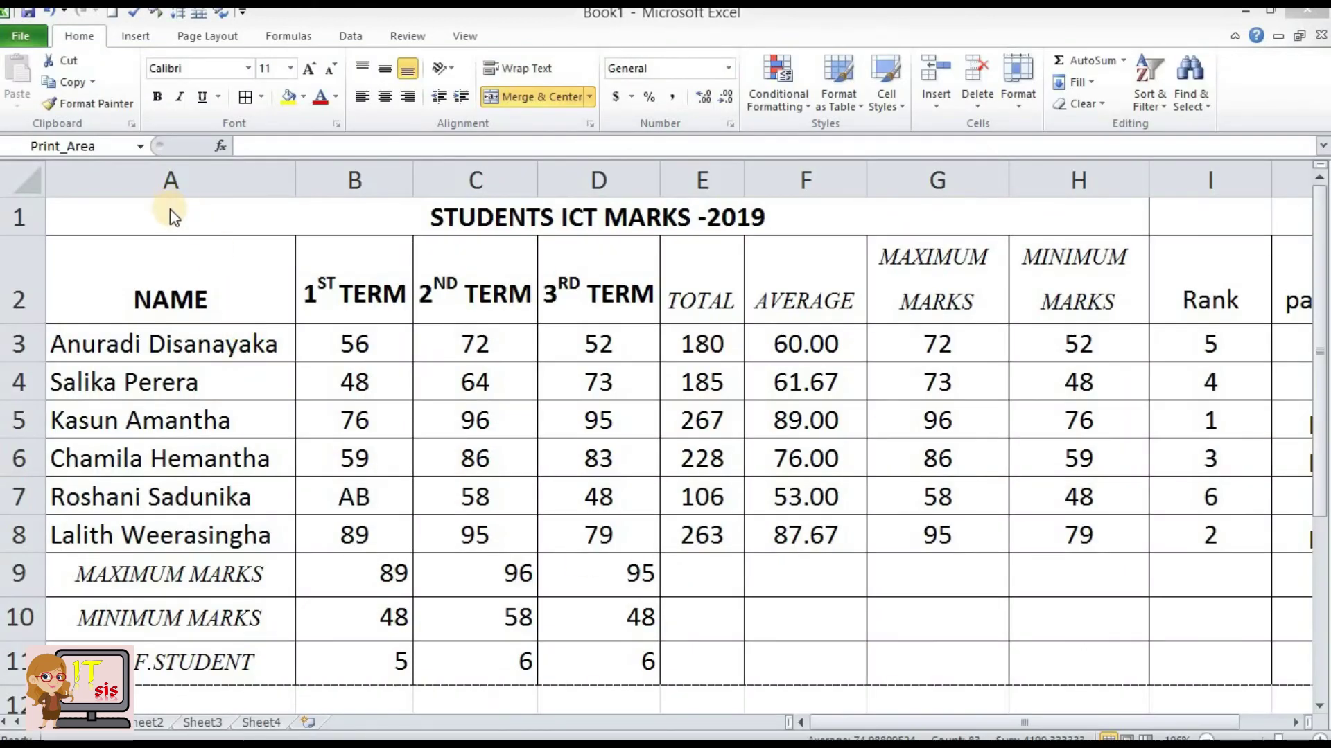
pyautogui.hotkey('ctrl', 'a')
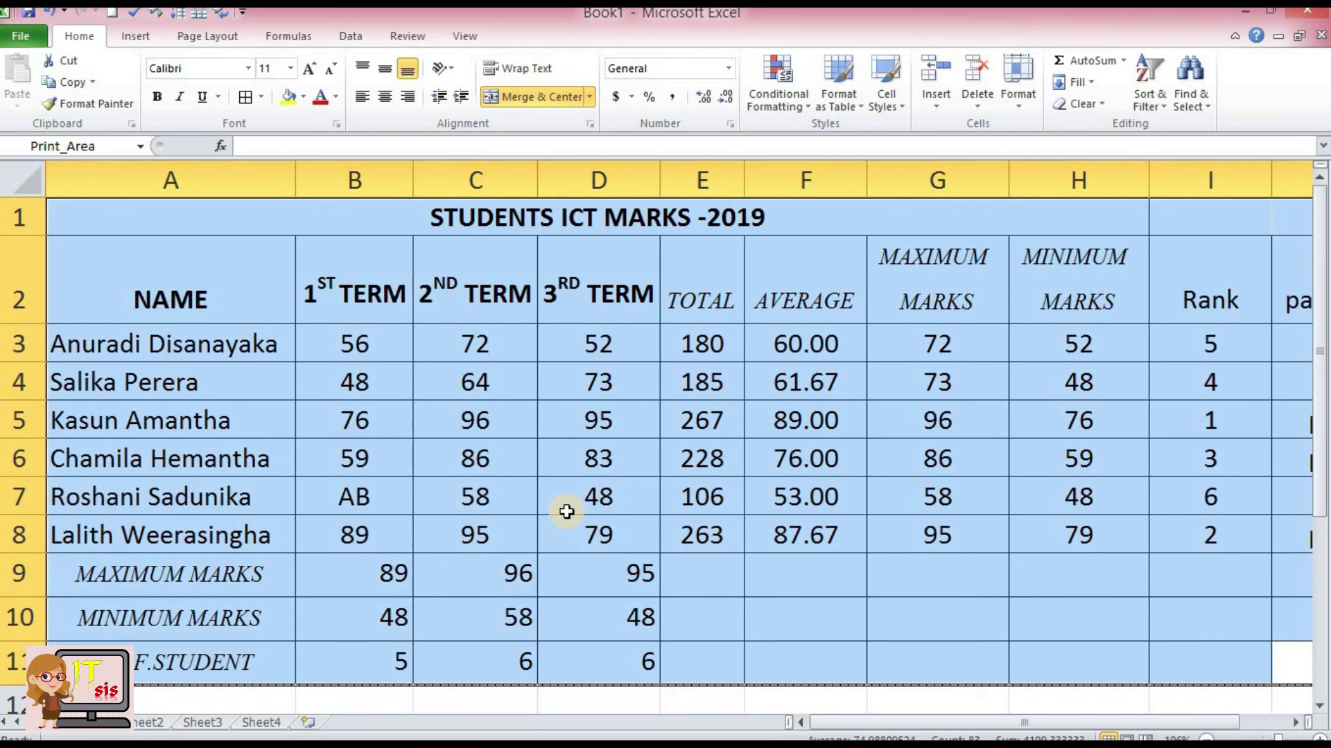
# Set the selected marks table as the print area from the Page Layout tab.
pyautogui.click(208, 39)
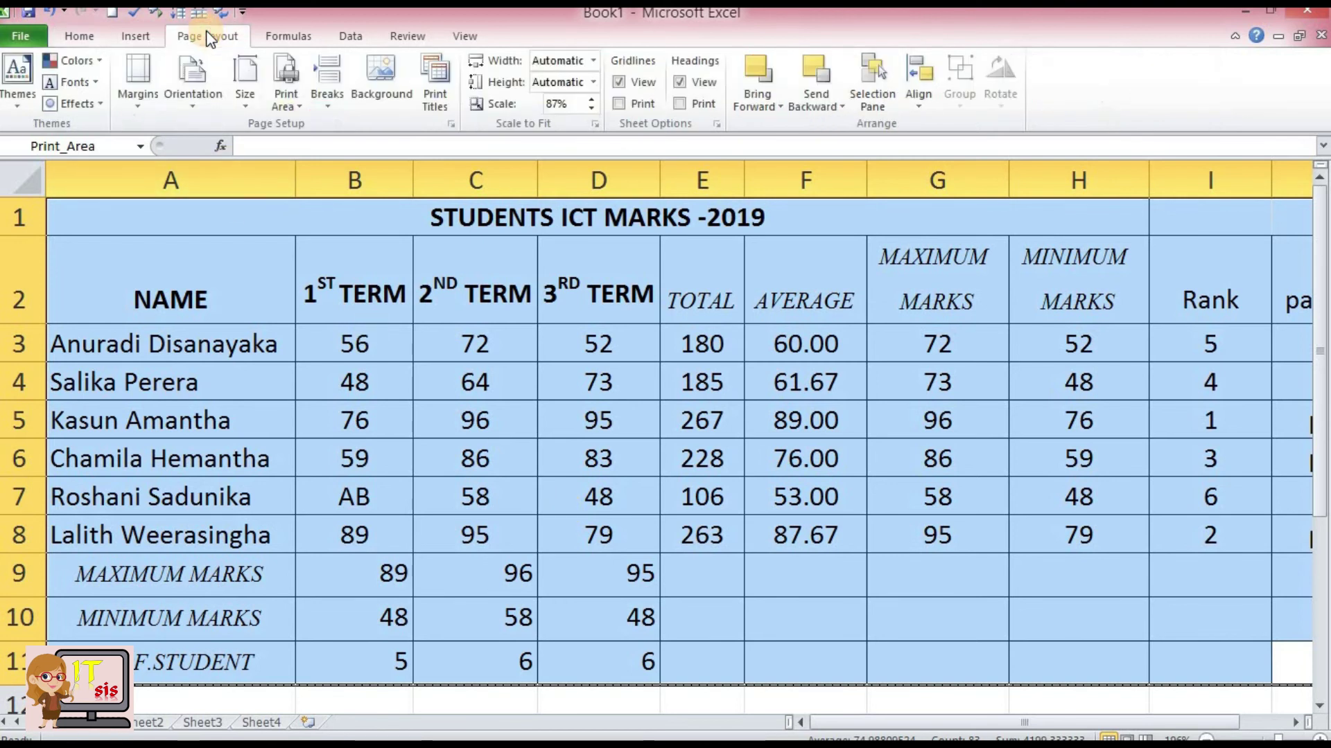
pyautogui.click(279, 97)
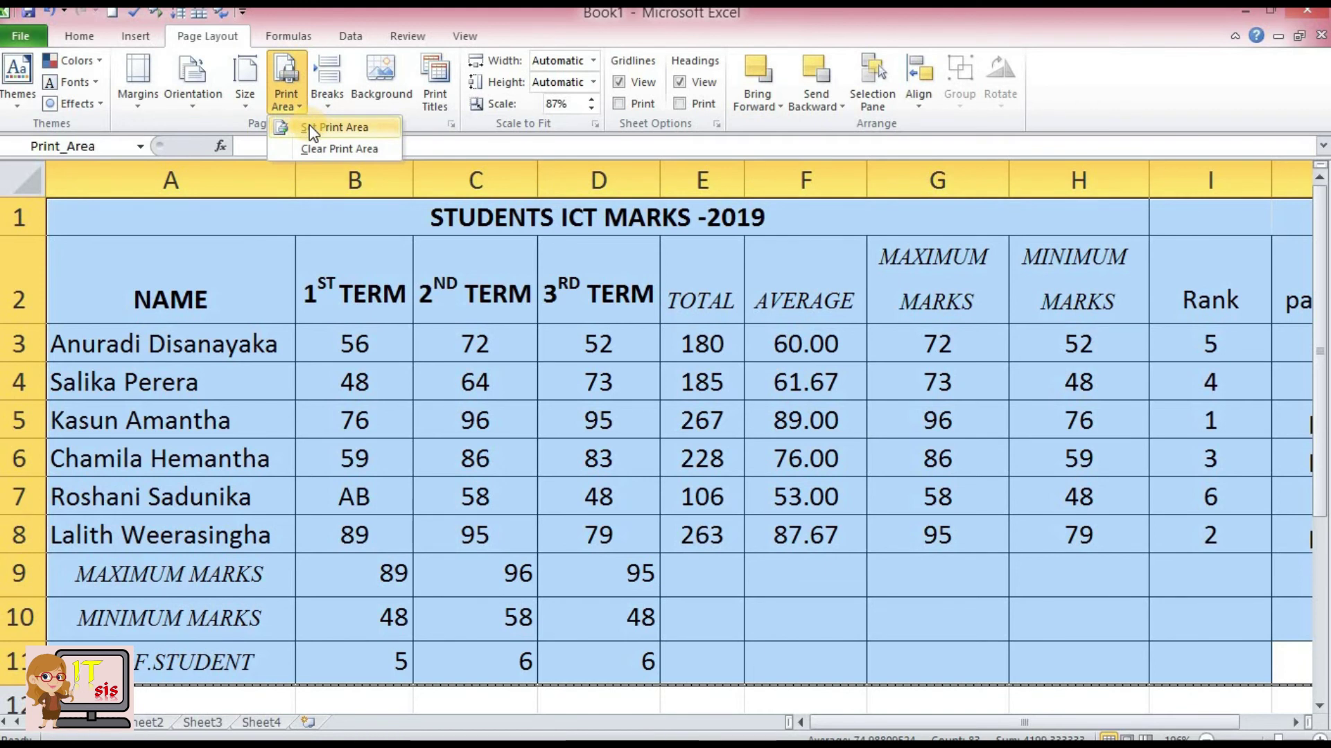
pyautogui.click(309, 127)
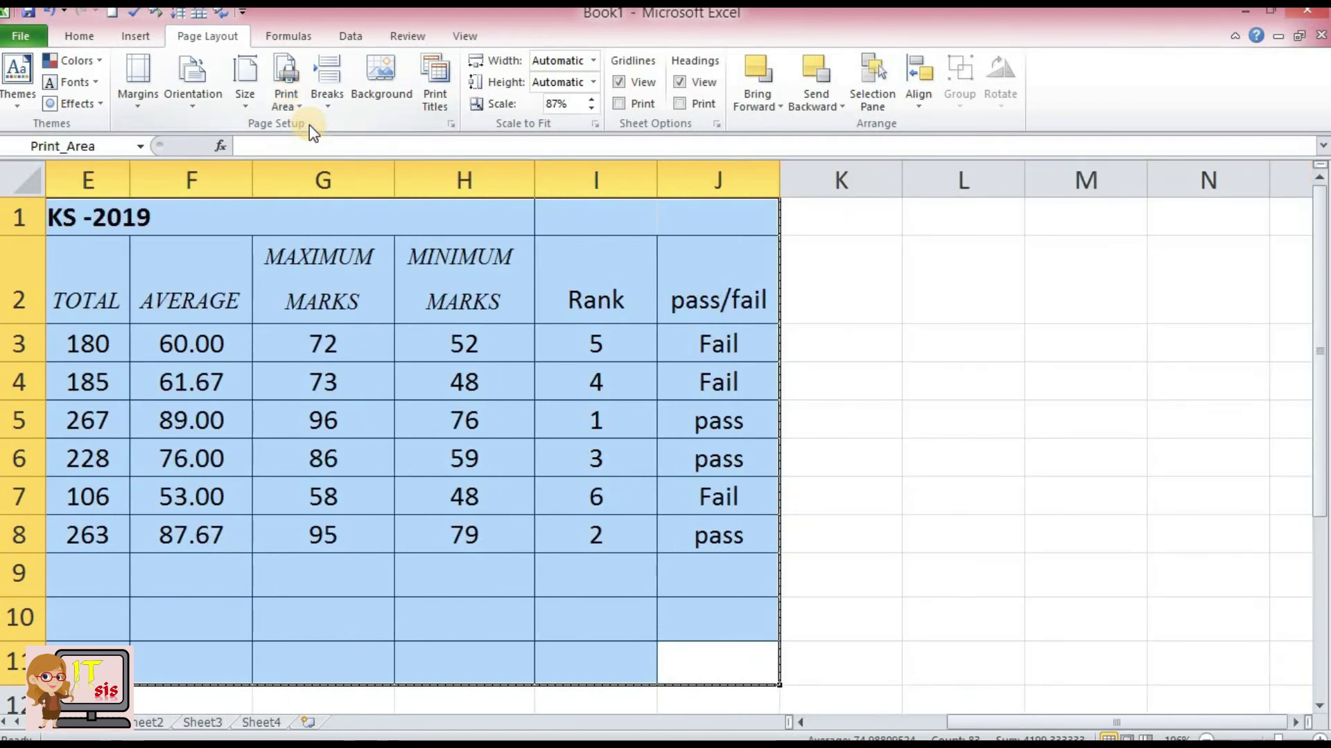
# Scale the print area to fit 1 page wide by 1 page tall, replacing 87% scaling.
pyautogui.click(450, 123)
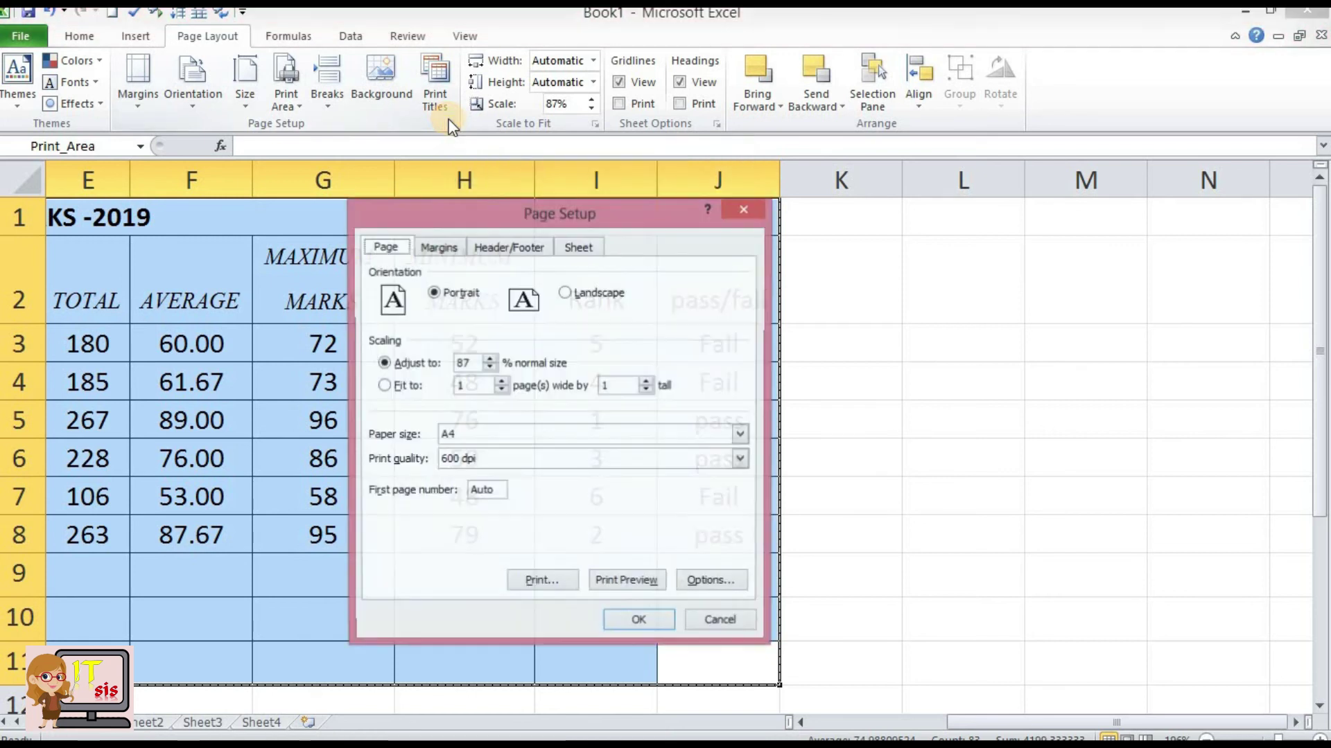
pyautogui.click(385, 387)
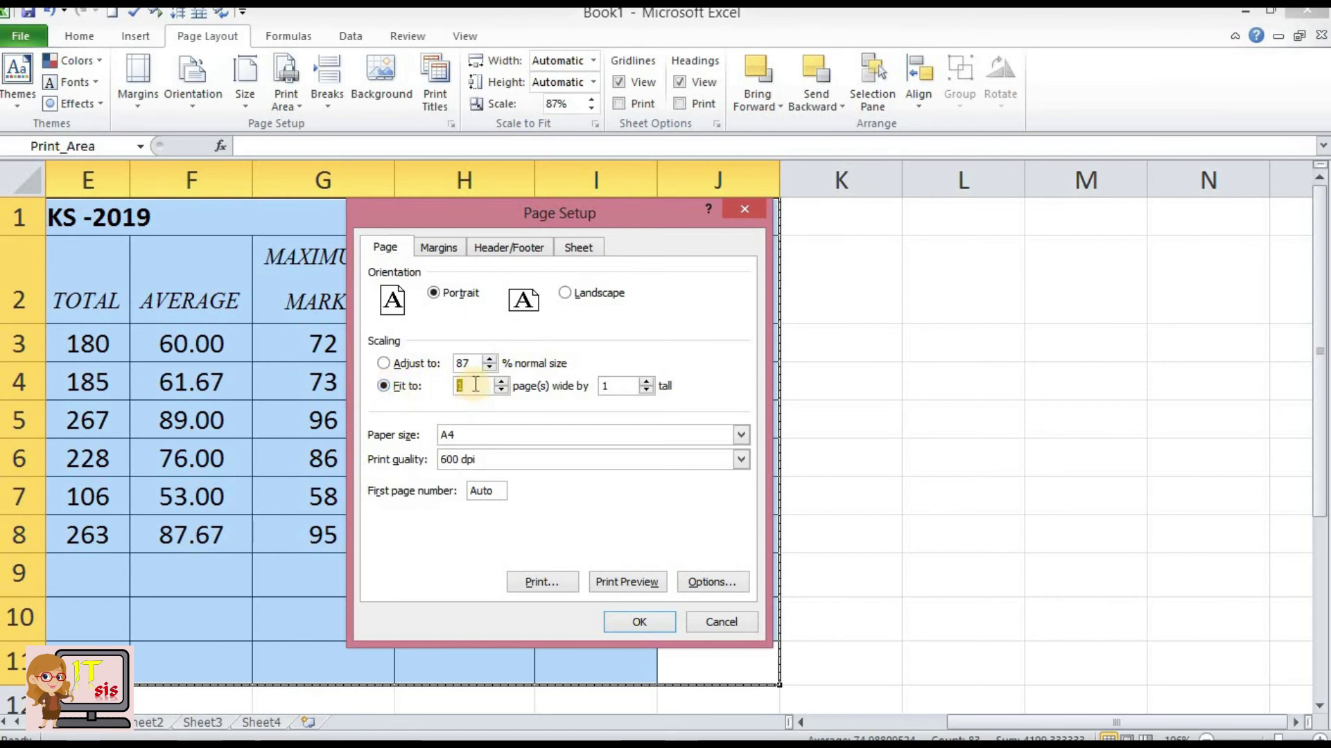
pyautogui.click(621, 625)
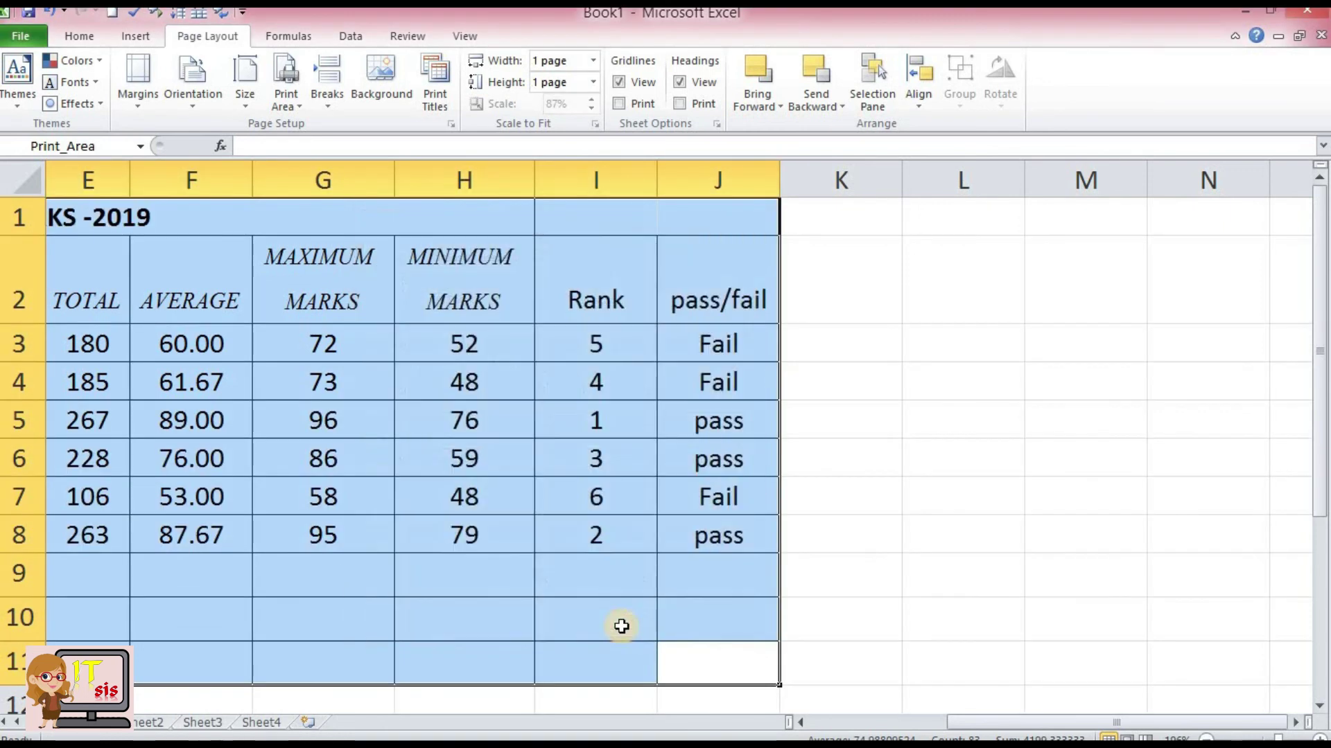
# Open the print preview and confirm Page Setup's fit to 1 page, showing one portrait A4 page.
pyautogui.click(32, 35)
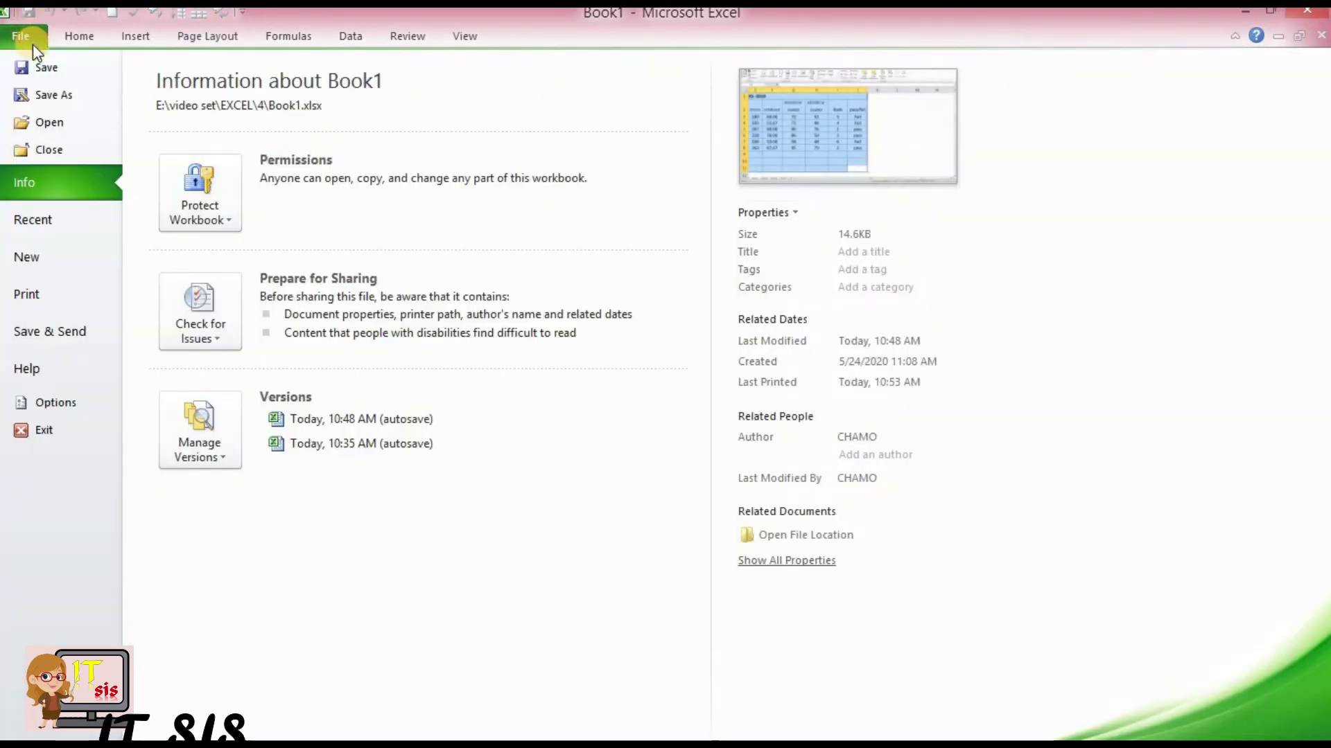
pyautogui.click(57, 298)
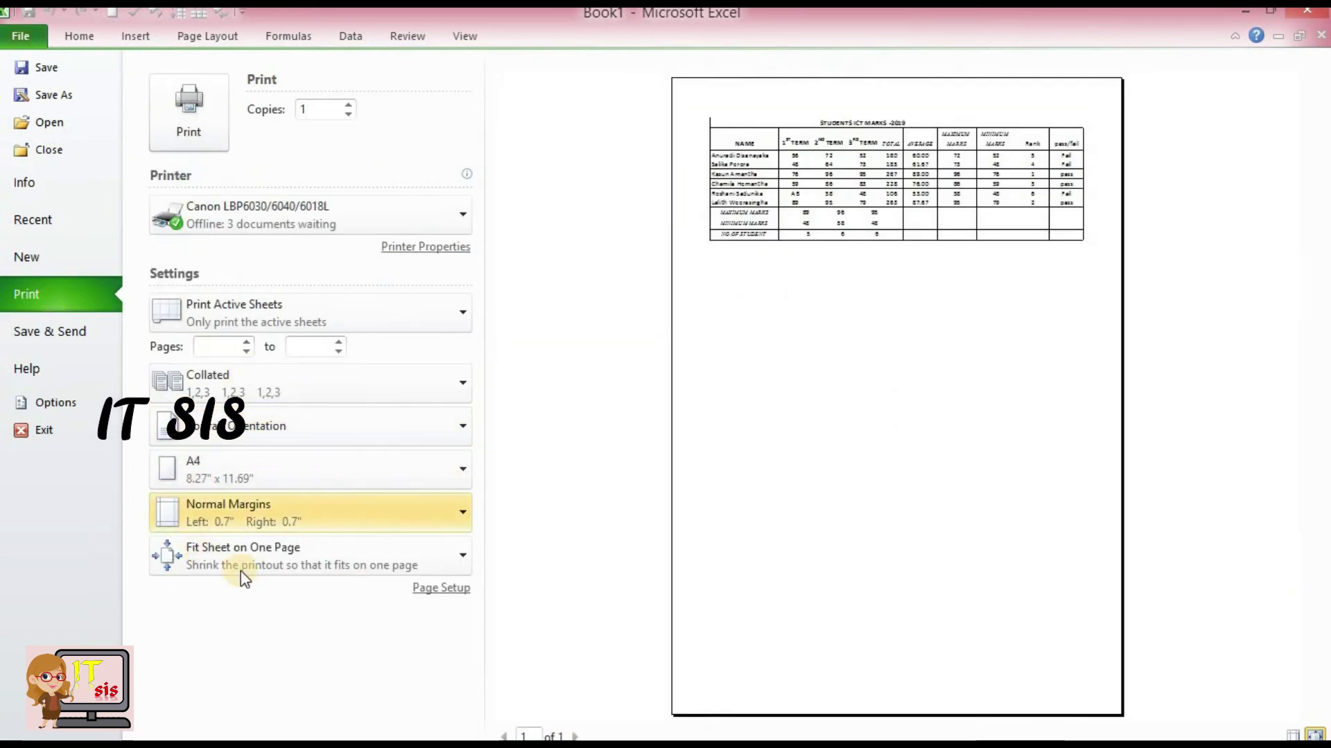
pyautogui.click(428, 590)
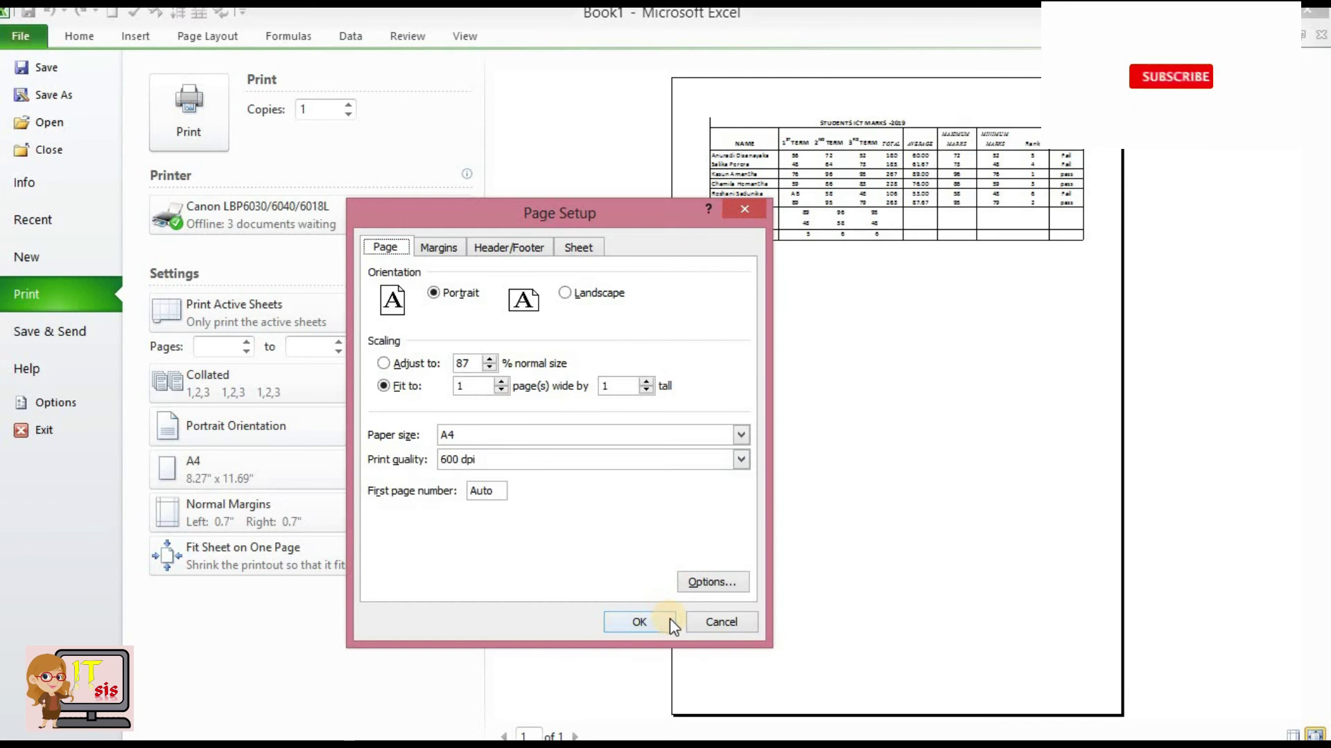
pyautogui.click(664, 622)
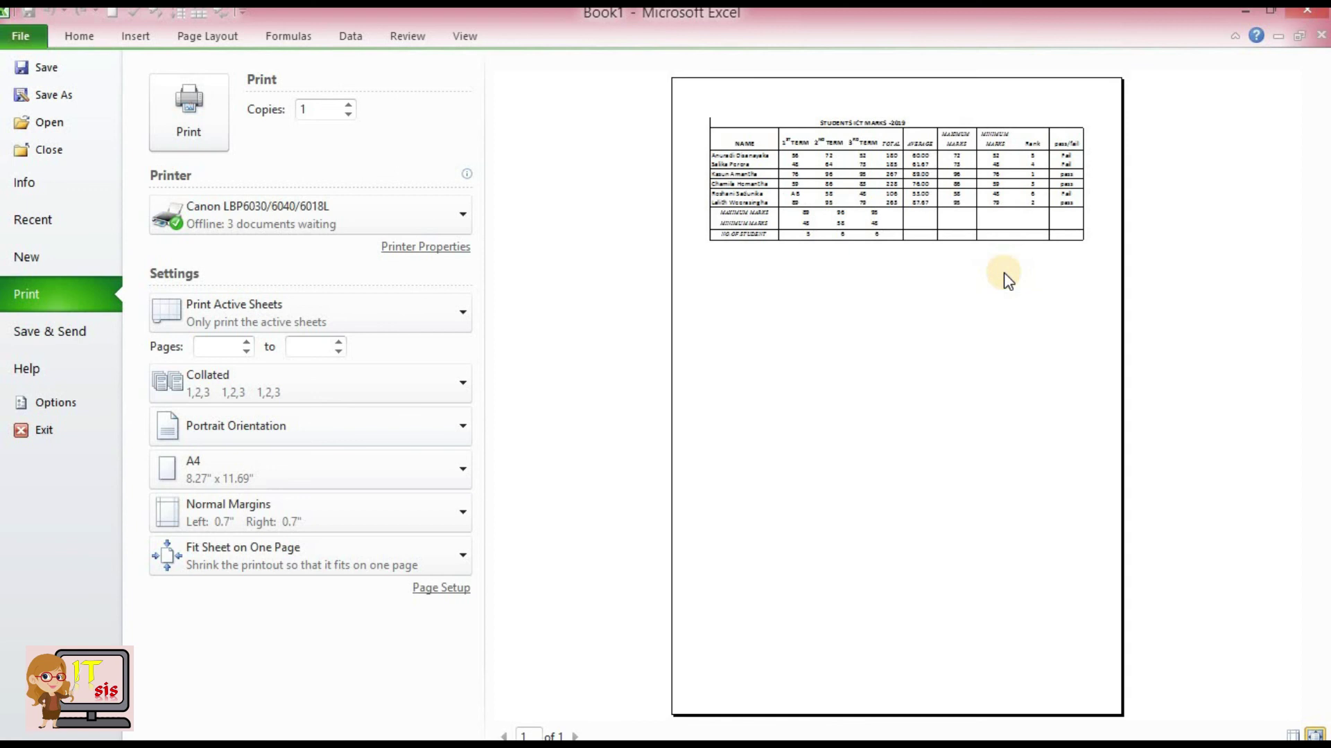
pyautogui.click(462, 436)
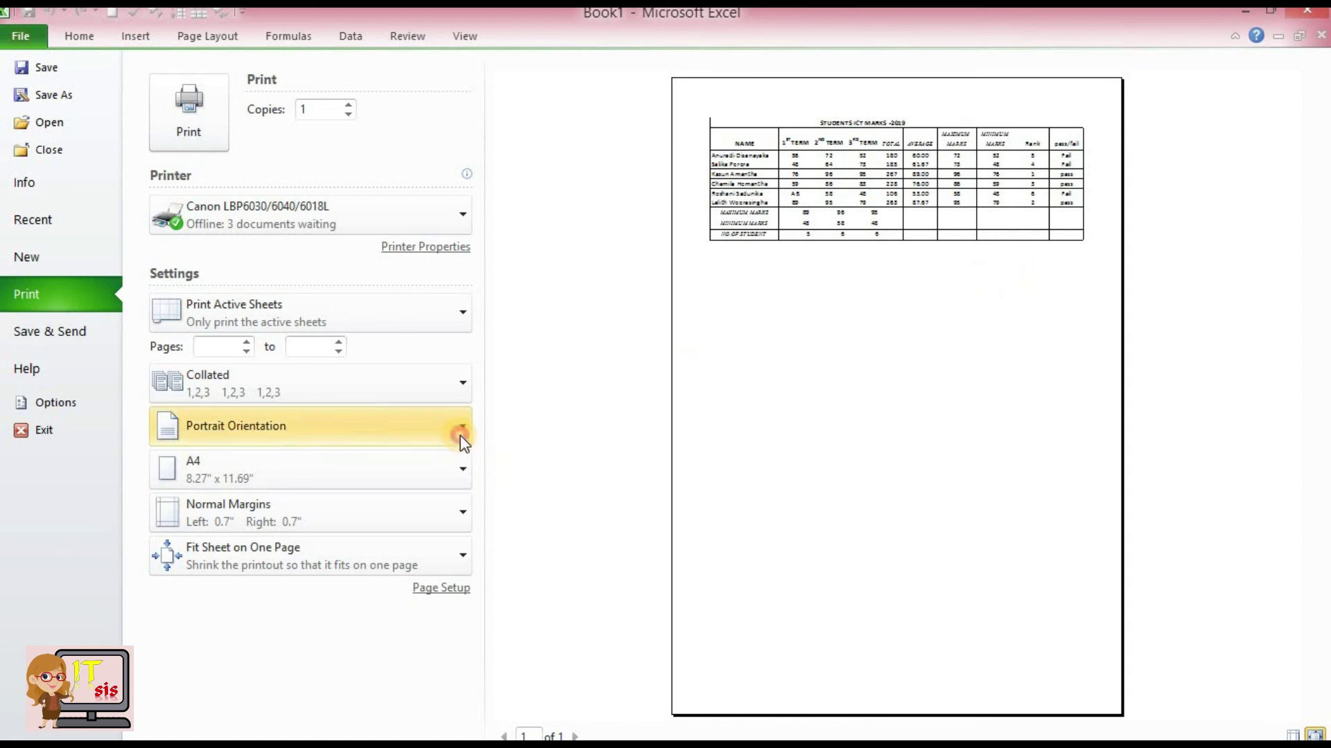
pyautogui.click(410, 512)
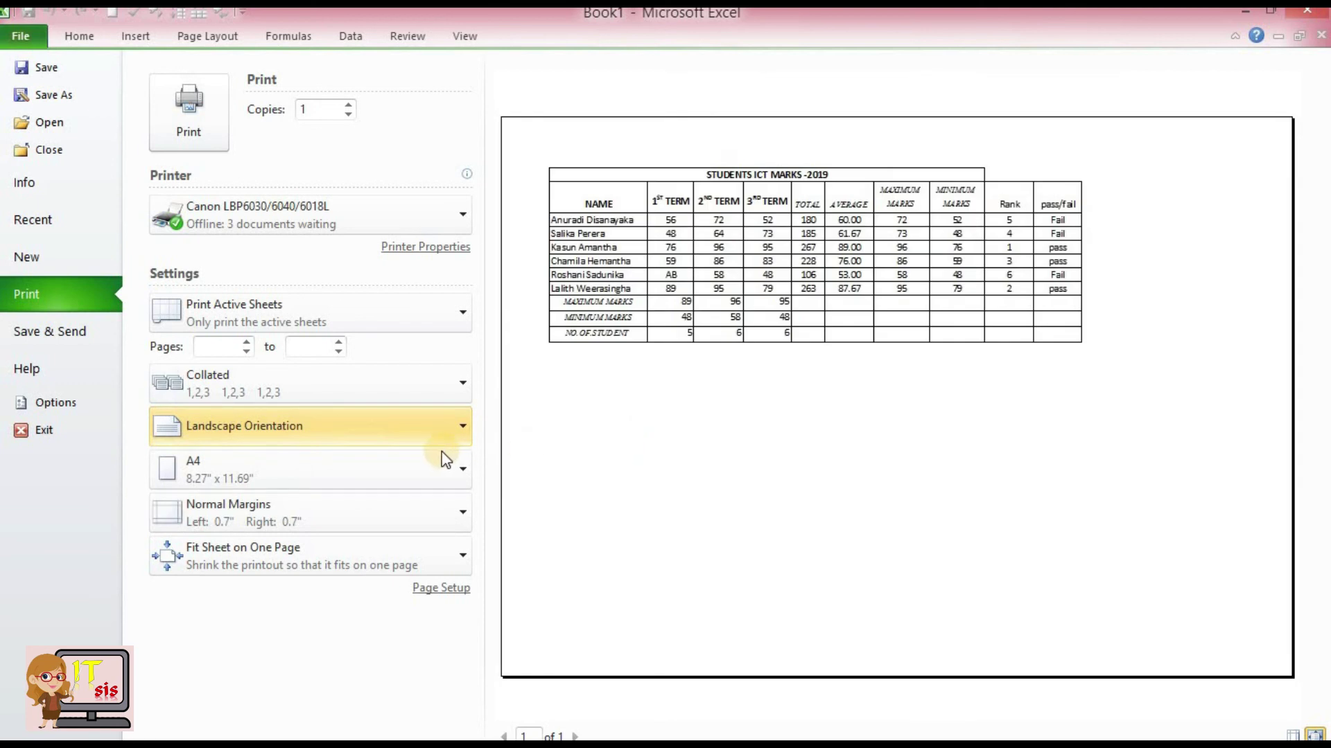
pyautogui.click(447, 434)
pyautogui.click(425, 471)
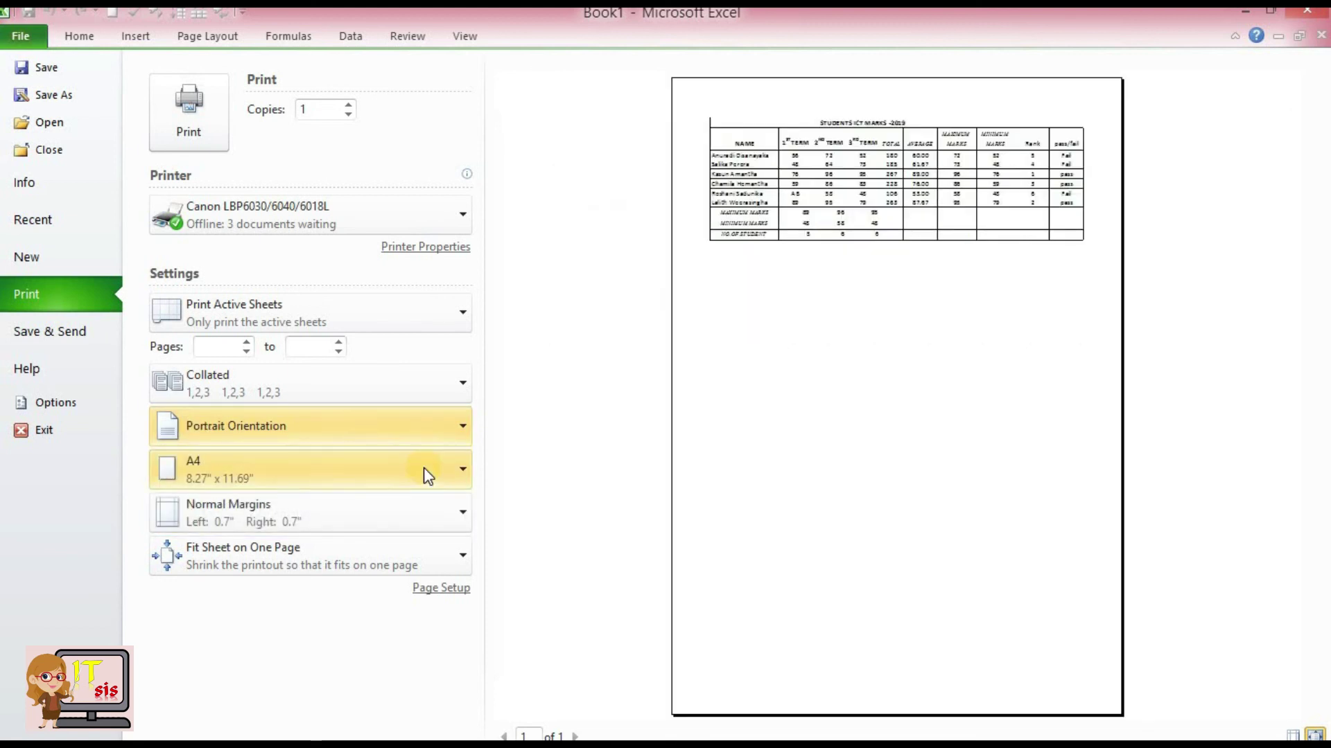